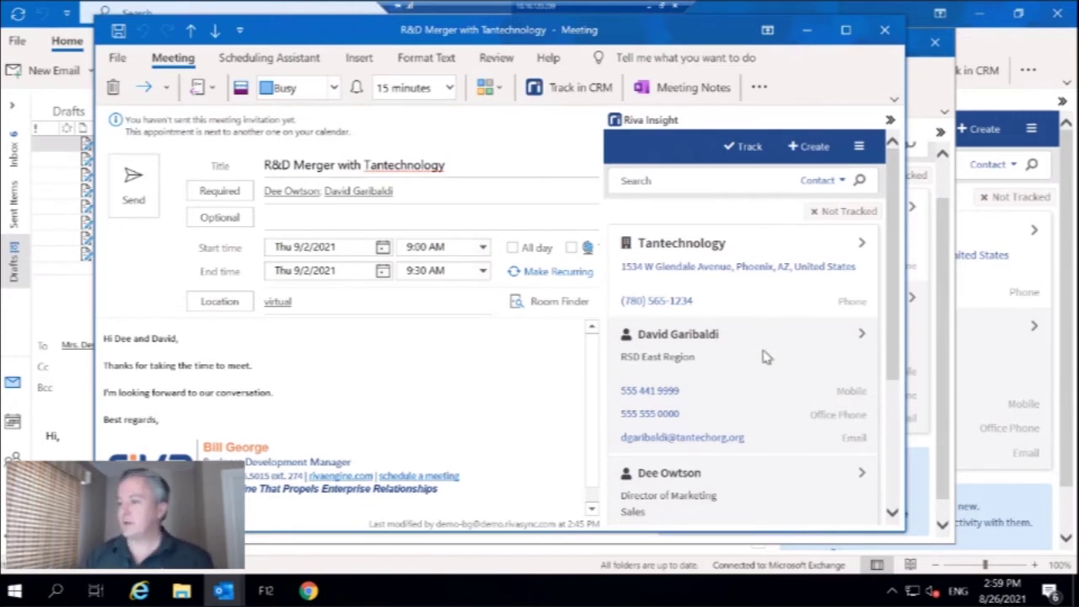
- Open the Tantechnology Director of Marketing's contact card in Riva Insight
{"action": "scroll", "coordinate": [765, 358], "scroll_direction": "down", "scroll_amount": 3}
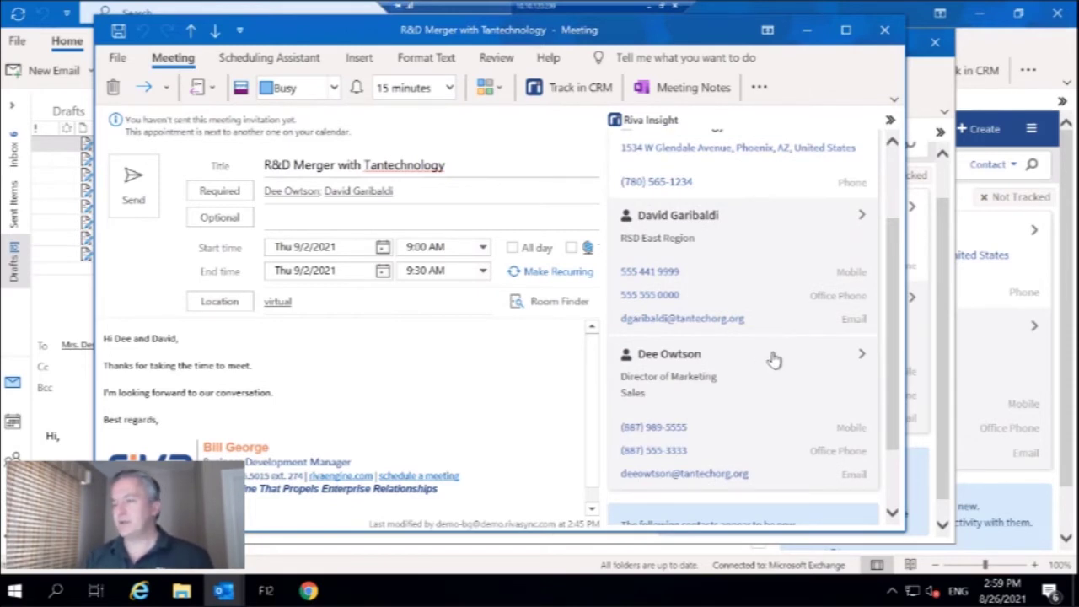
{"action": "left_click", "coordinate": [774, 360]}
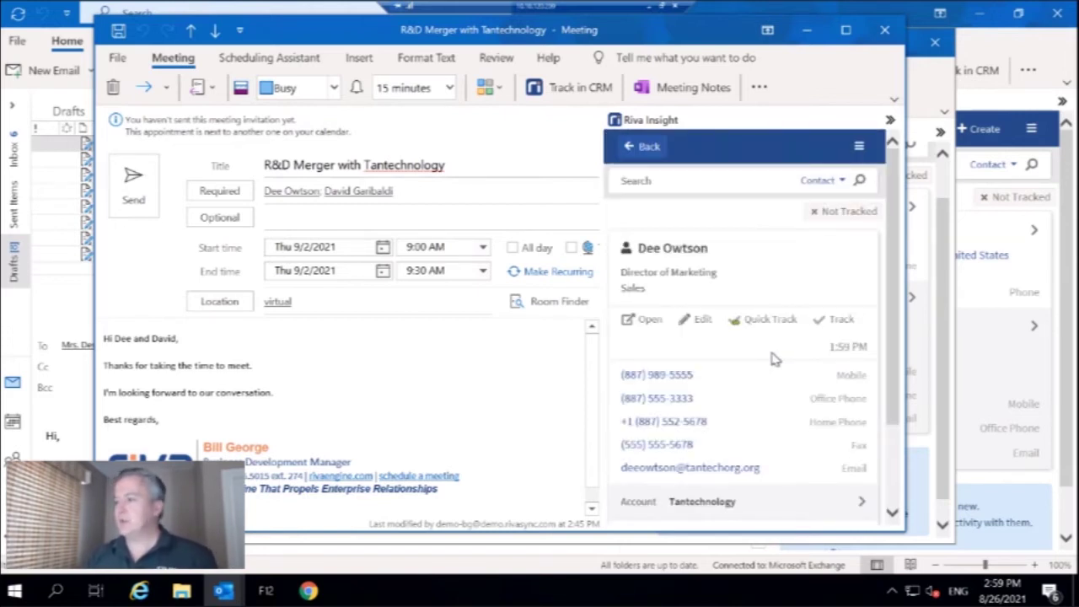
- Expand Open Opportunities and open the R & D Partnership opportunity card
{"action": "scroll", "coordinate": [774, 360], "scroll_direction": "down", "scroll_amount": 3}
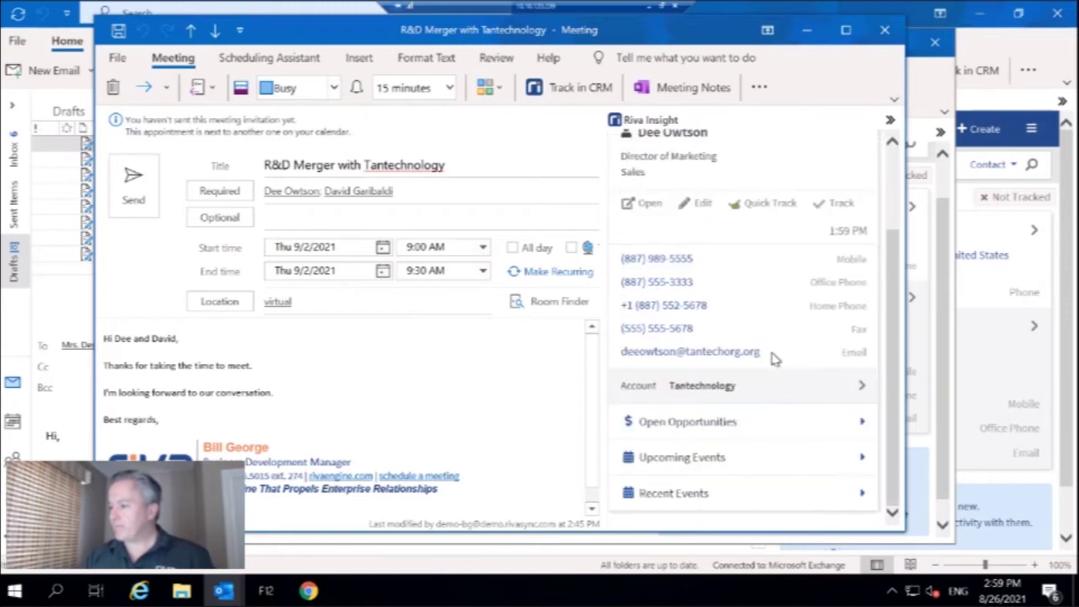
{"action": "left_click", "coordinate": [798, 427]}
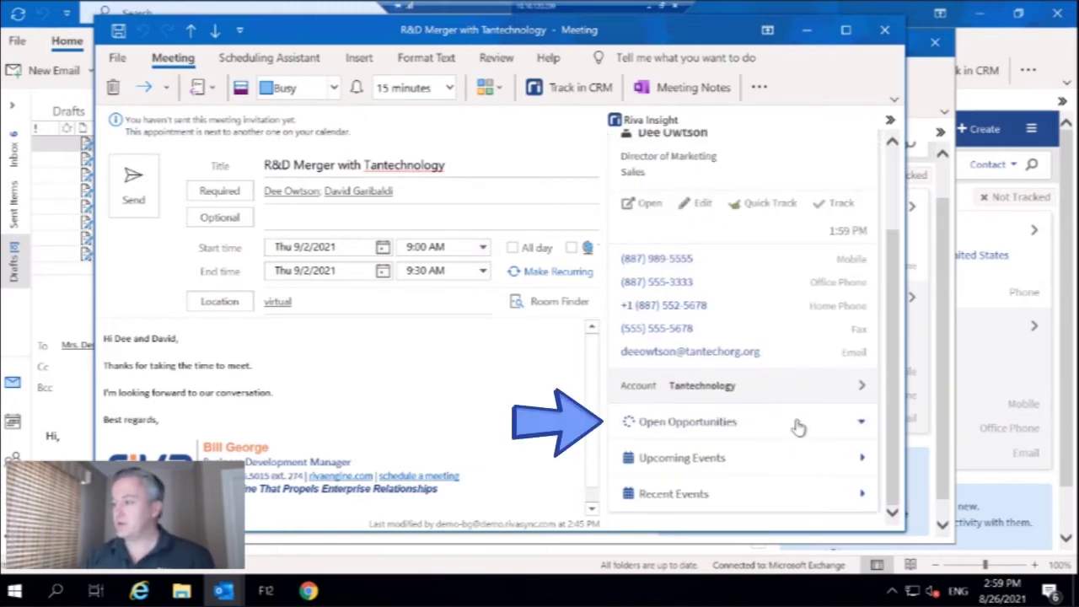
{"action": "scroll", "coordinate": [800, 426], "scroll_direction": "down", "scroll_amount": 1}
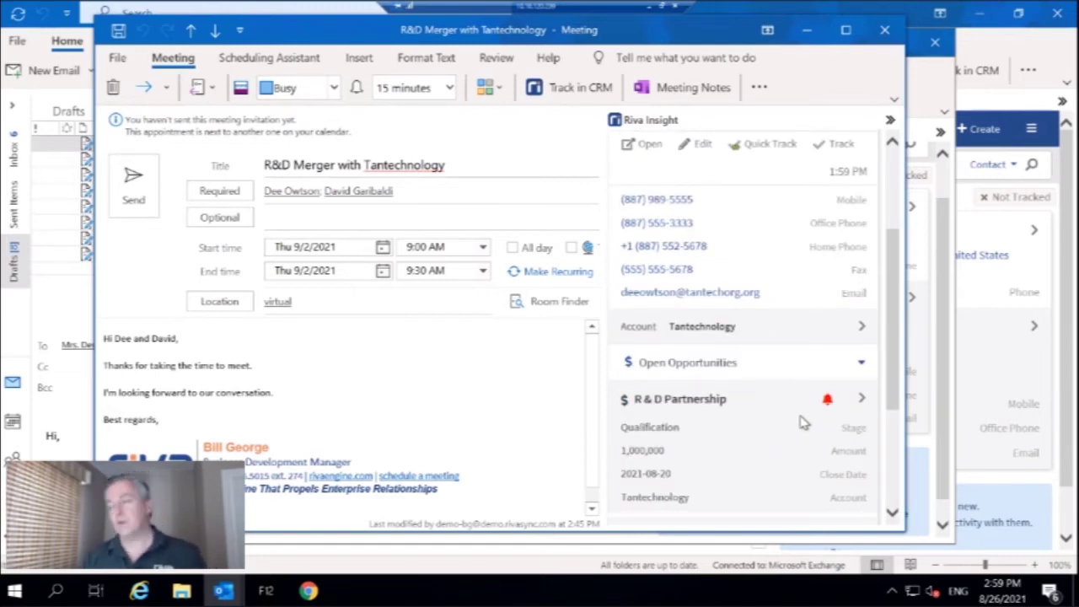
{"action": "mouse_move", "coordinate": [828, 402]}
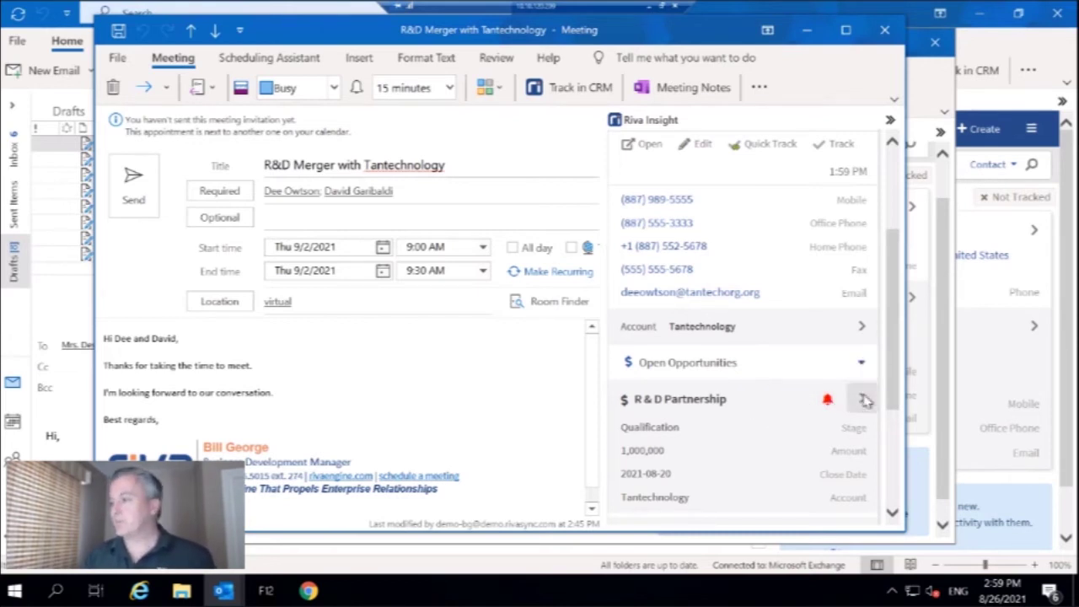
{"action": "left_click", "coordinate": [863, 399]}
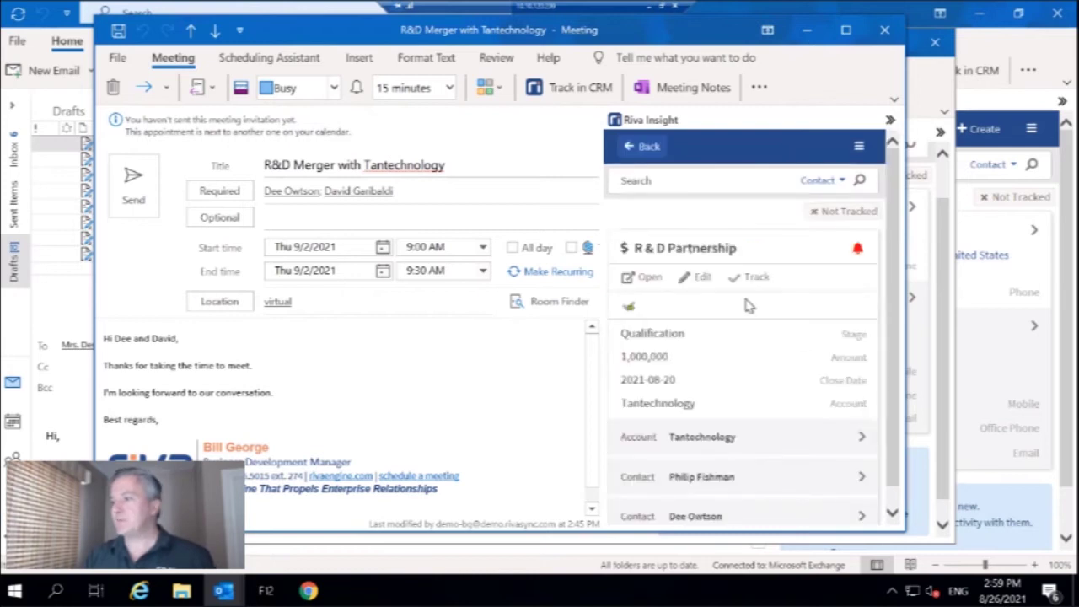
- Edit the R & D Partnership opportunity's Closed Date to 2021-09-30 and update it
{"action": "left_click", "coordinate": [705, 279]}
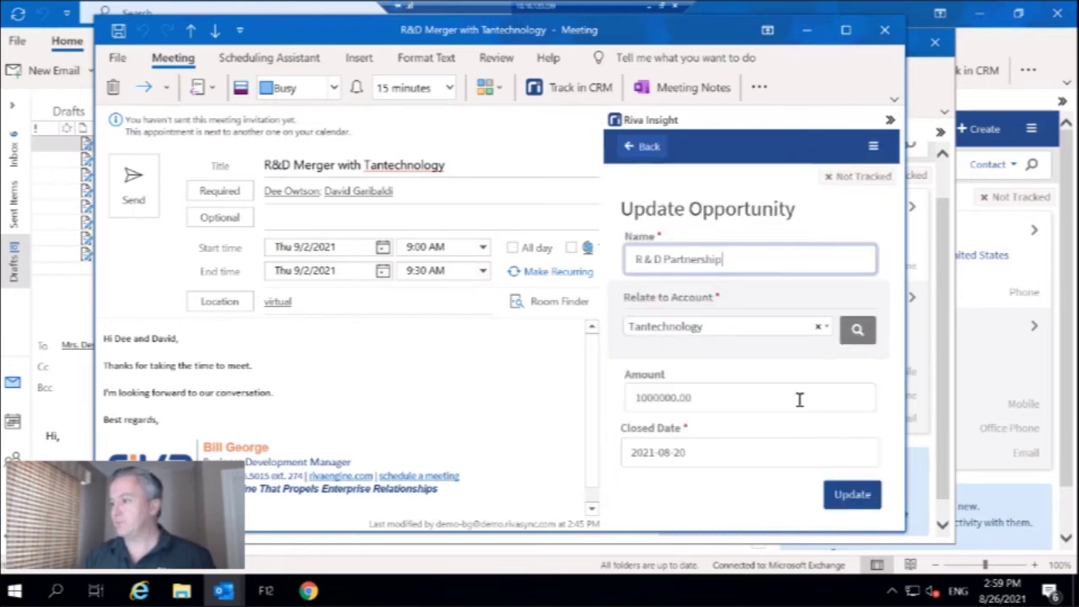
{"action": "left_click", "coordinate": [735, 454]}
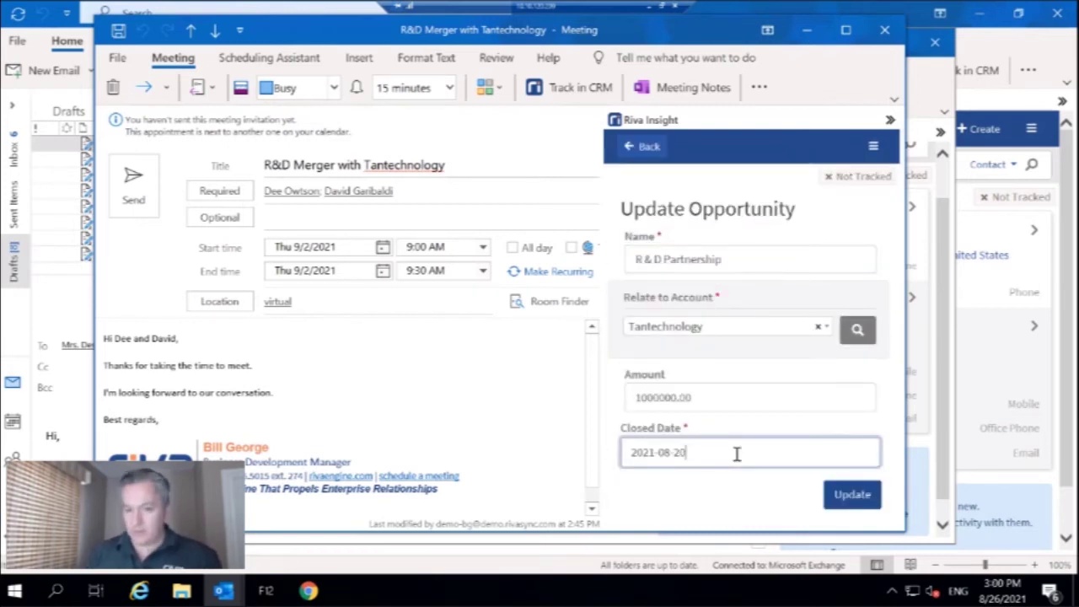
{"action": "key", "text": "BackSpace"}
{"action": "key", "text": "BackSpace"}
{"action": "key", "text": "BackSpace"}
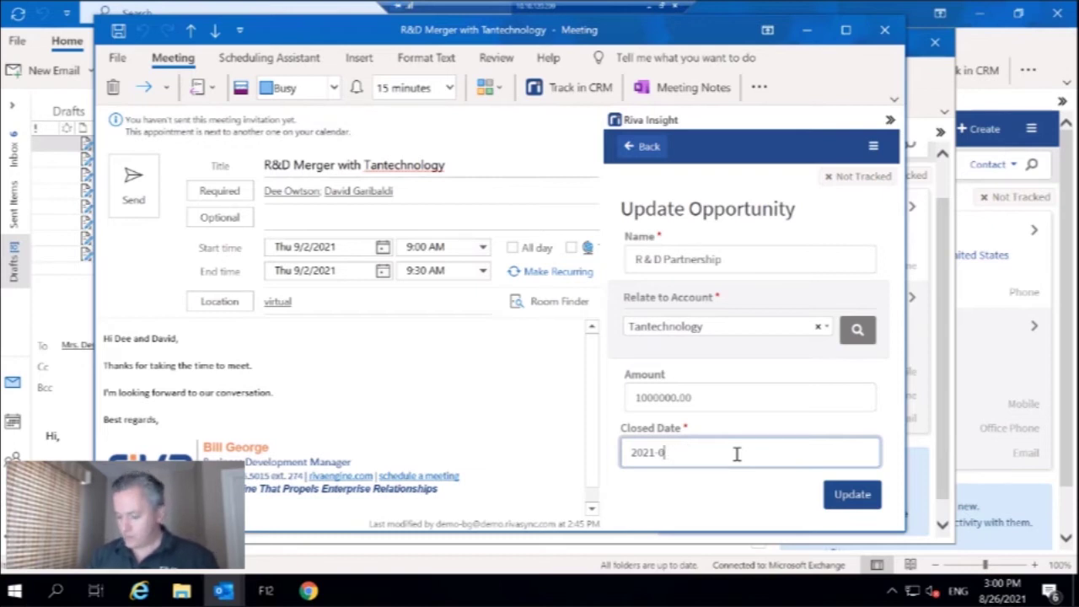
{"action": "type", "text": "9"}
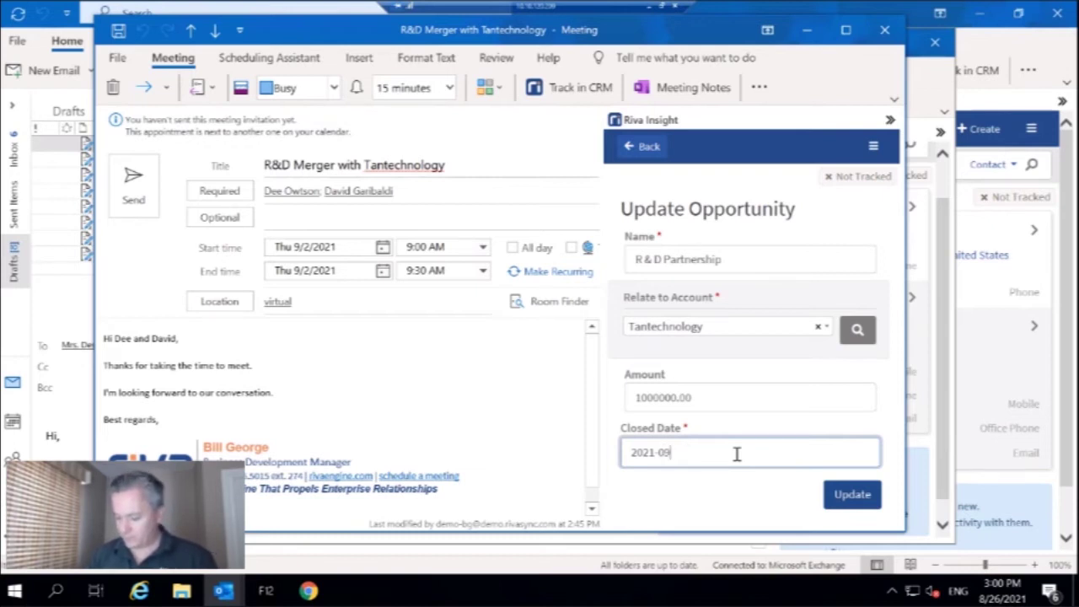
{"action": "type", "text": "-30"}
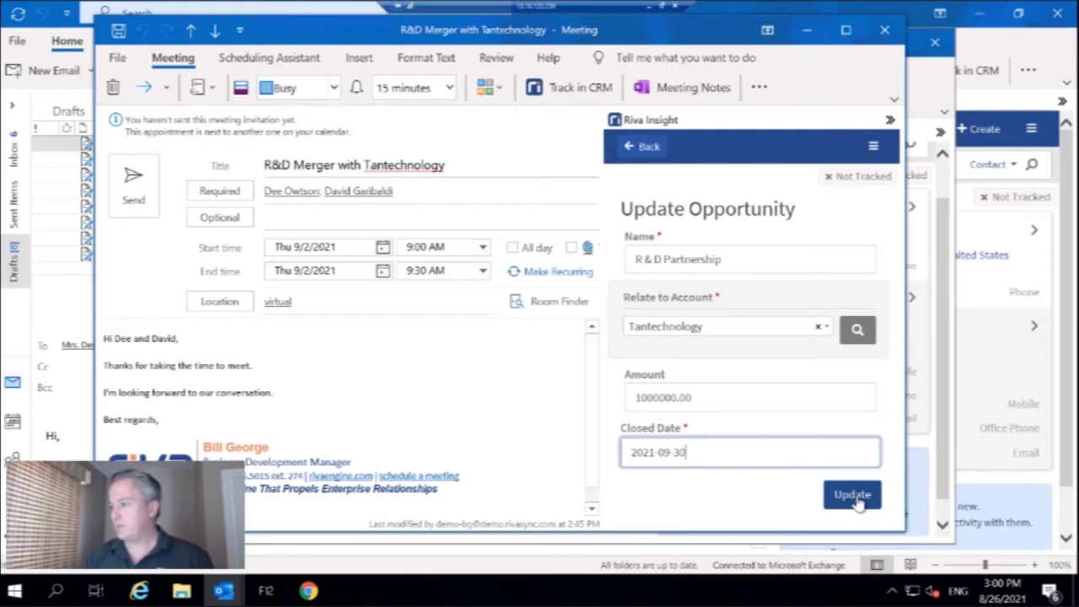
{"action": "left_click", "coordinate": [849, 497]}
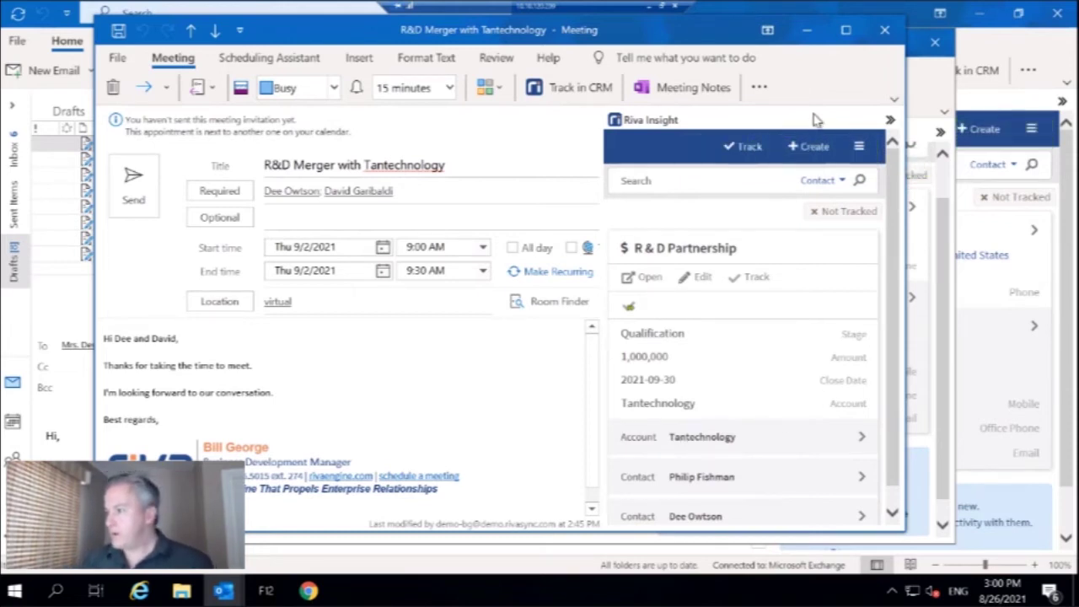
- Reload the Riva Insight panel and reopen the Director of Marketing's contact card
{"action": "left_click", "coordinate": [858, 146]}
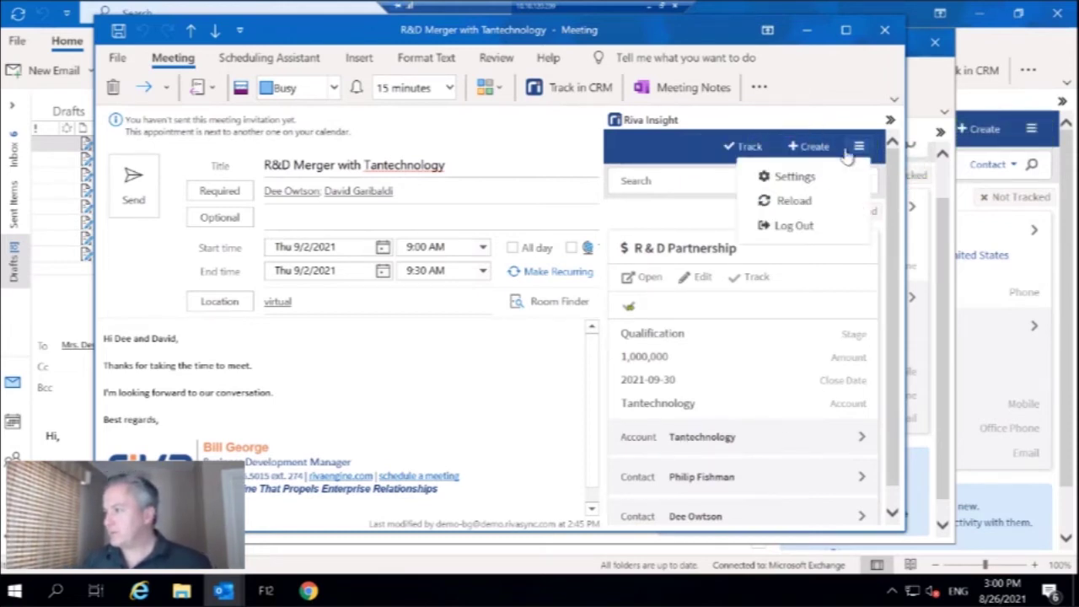
{"action": "left_click", "coordinate": [794, 201]}
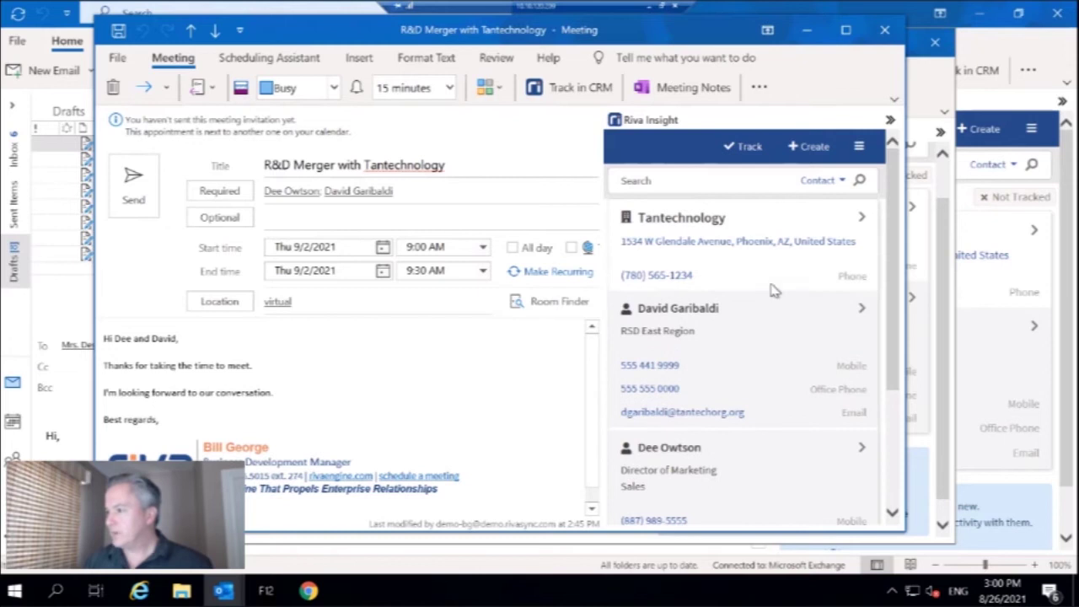
{"action": "scroll", "coordinate": [772, 290], "scroll_direction": "down", "scroll_amount": 2}
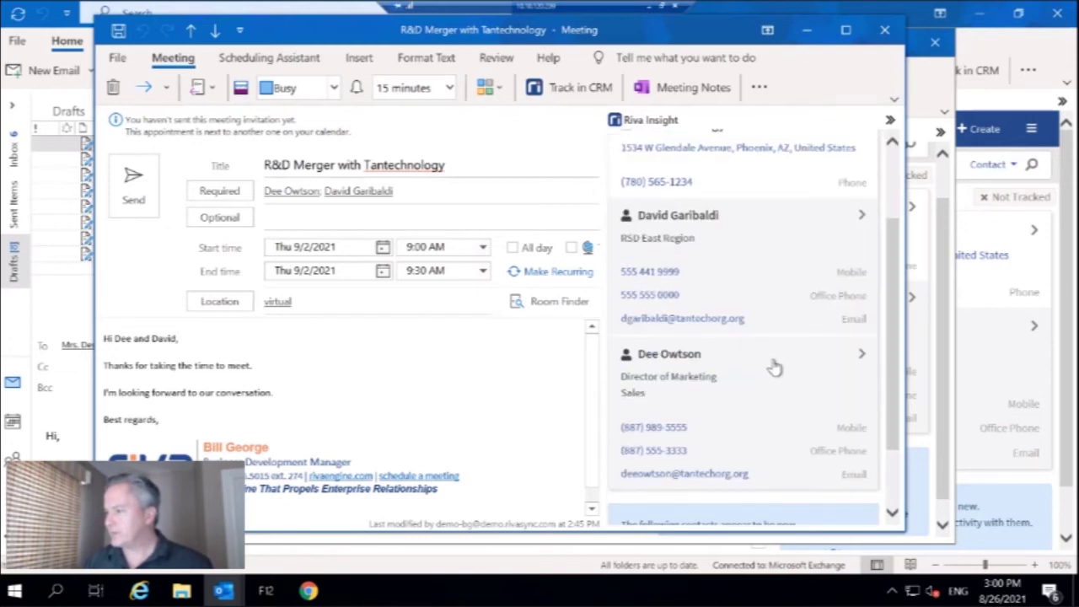
{"action": "left_click", "coordinate": [773, 365]}
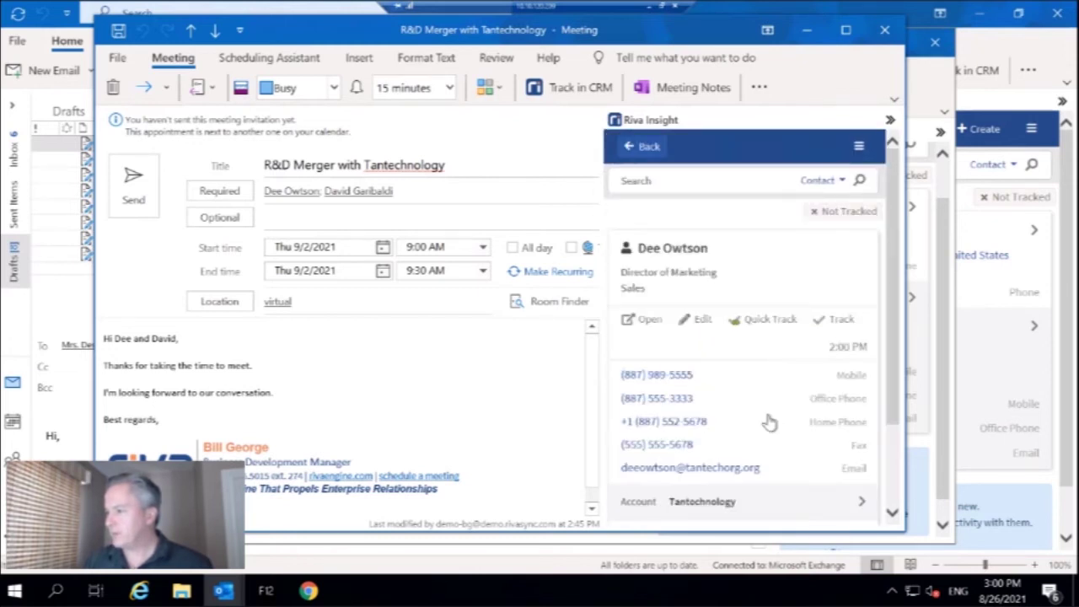
- Expand Recent Events and open the Aug 25 meeting record in Salesforce
{"action": "scroll", "coordinate": [769, 421], "scroll_direction": "down", "scroll_amount": 3}
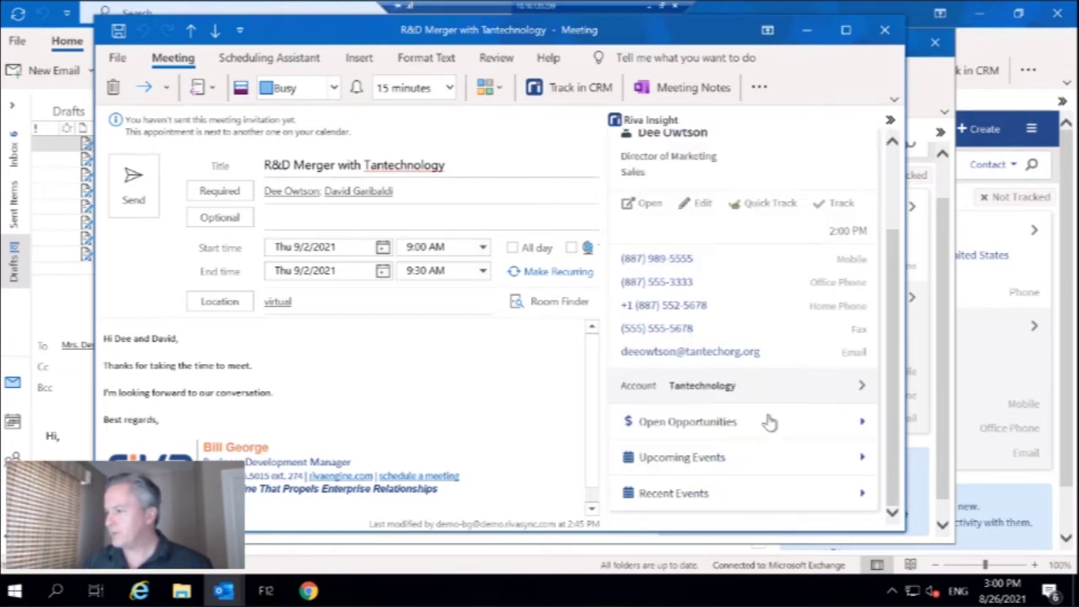
{"action": "left_click", "coordinate": [794, 498]}
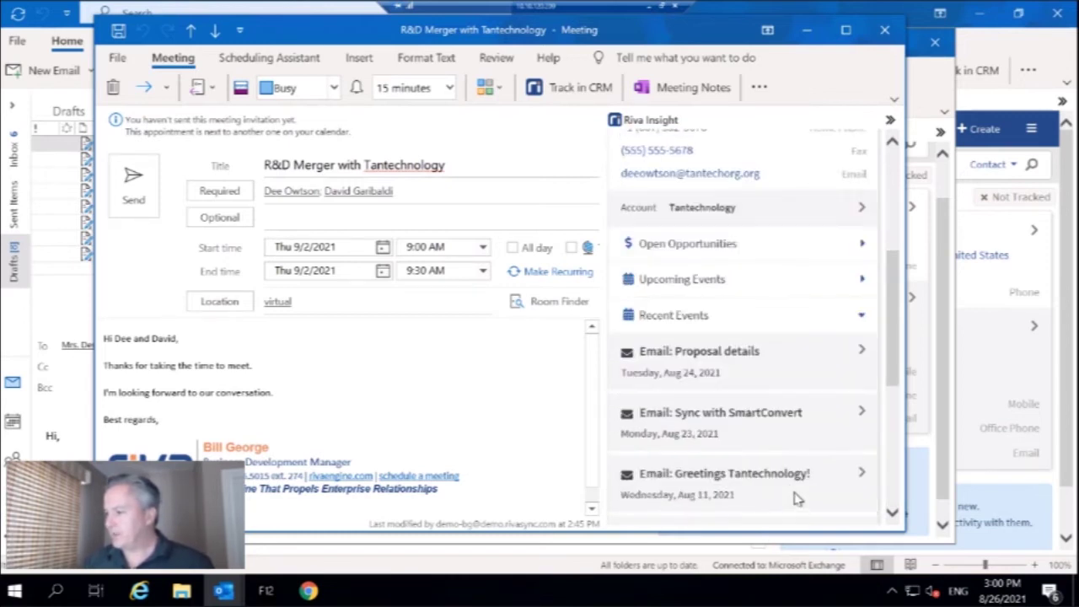
{"action": "scroll", "coordinate": [795, 498], "scroll_direction": "down", "scroll_amount": 2}
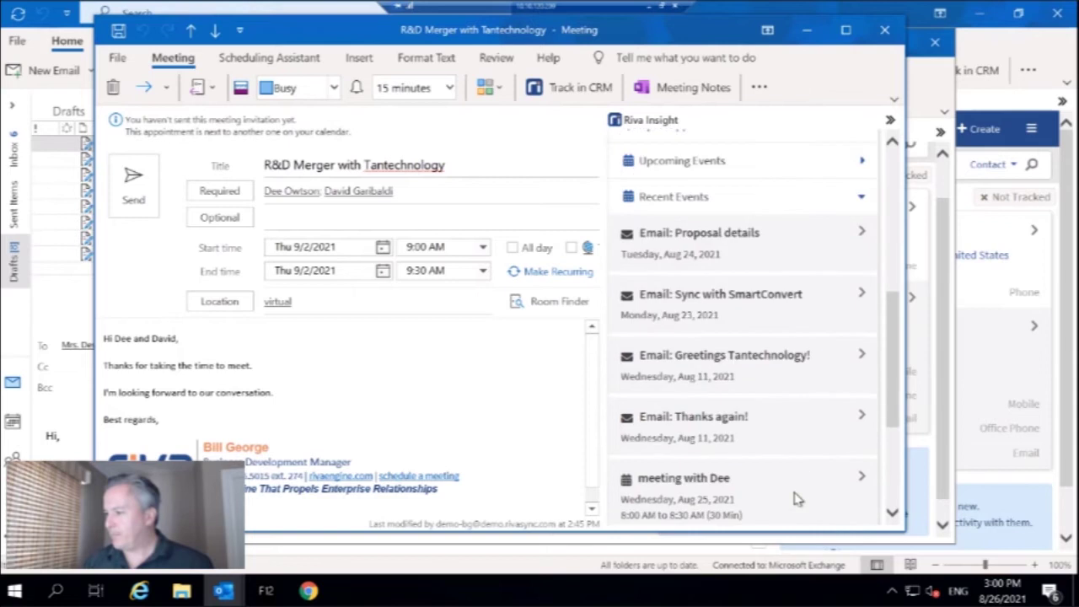
{"action": "left_click", "coordinate": [857, 478]}
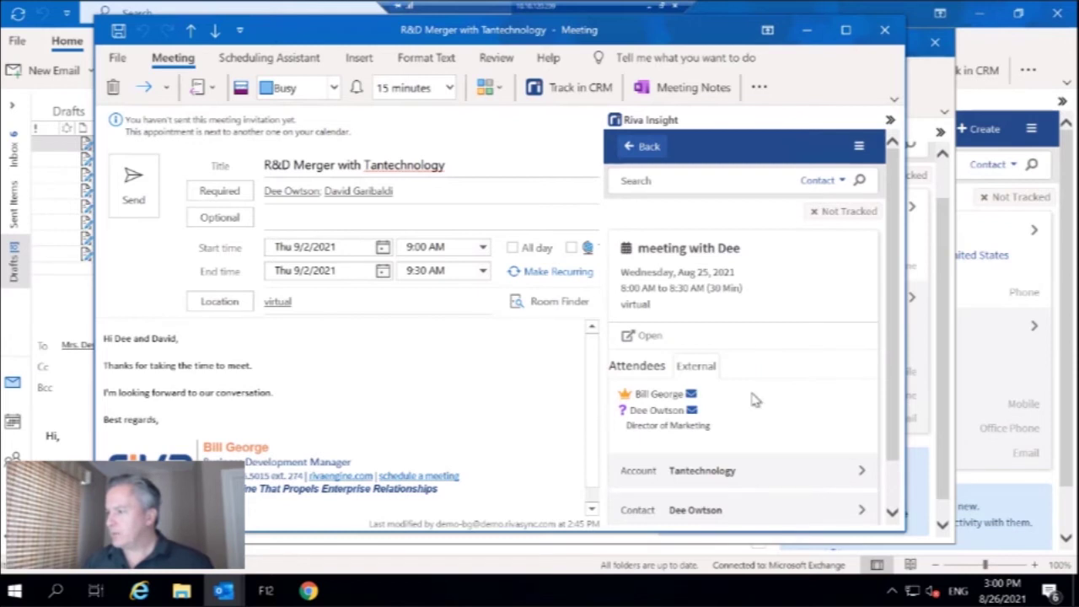
{"action": "left_click", "coordinate": [654, 340]}
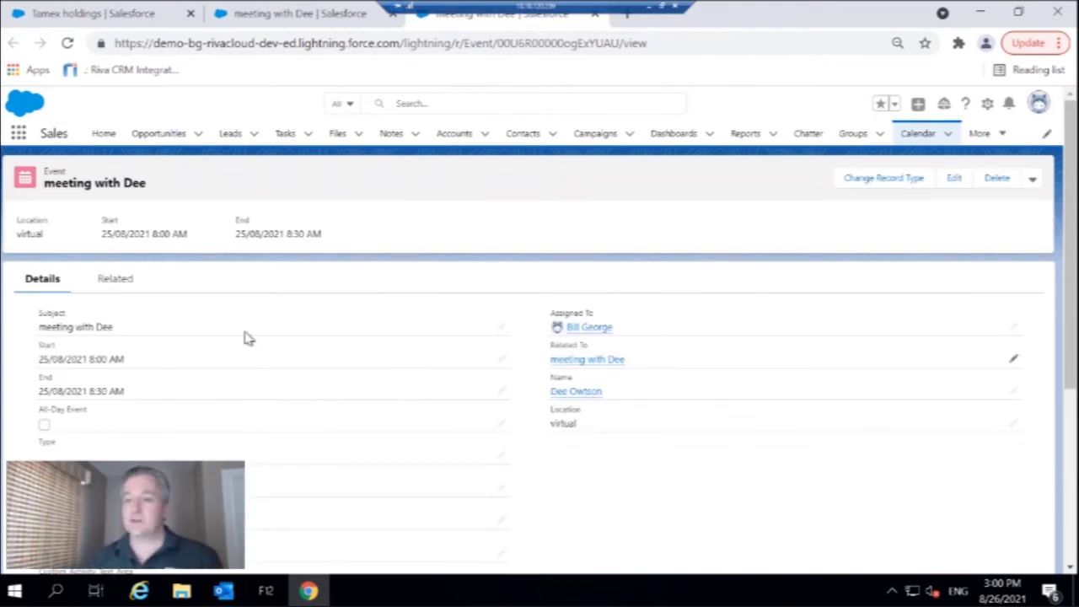
- Review the event's merger note, close it with Done, and return to the R&D Merger meeting
{"action": "left_click", "coordinate": [114, 283]}
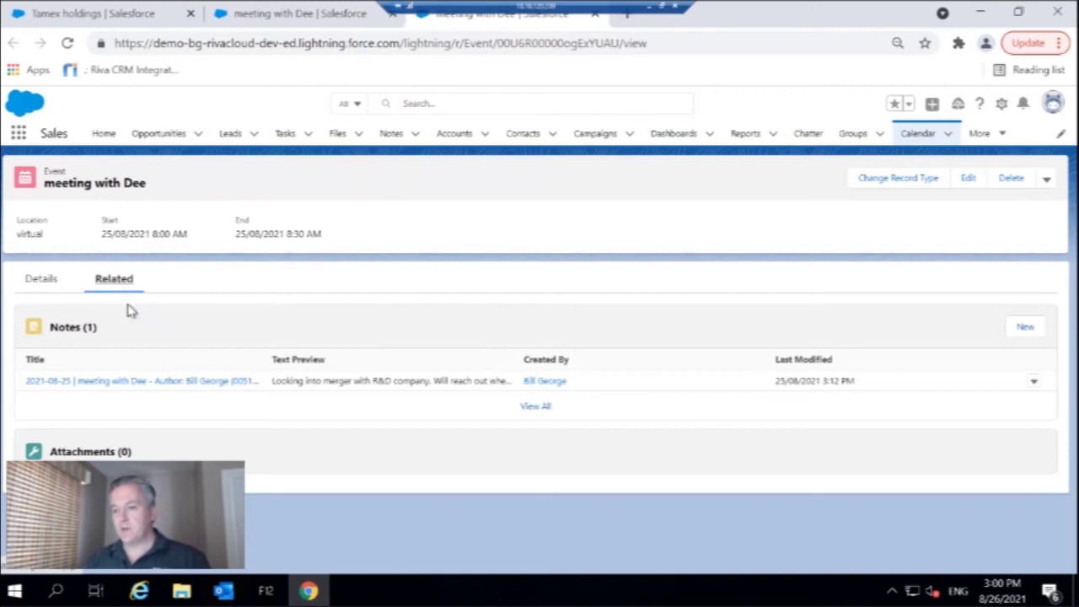
{"action": "left_click", "coordinate": [165, 389]}
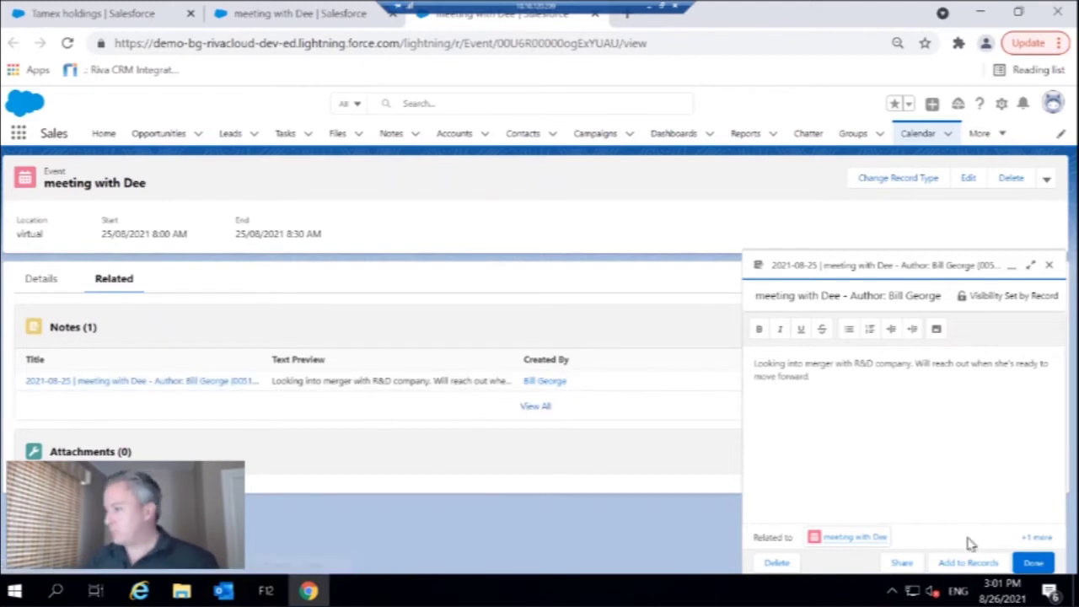
{"action": "left_click", "coordinate": [1034, 564]}
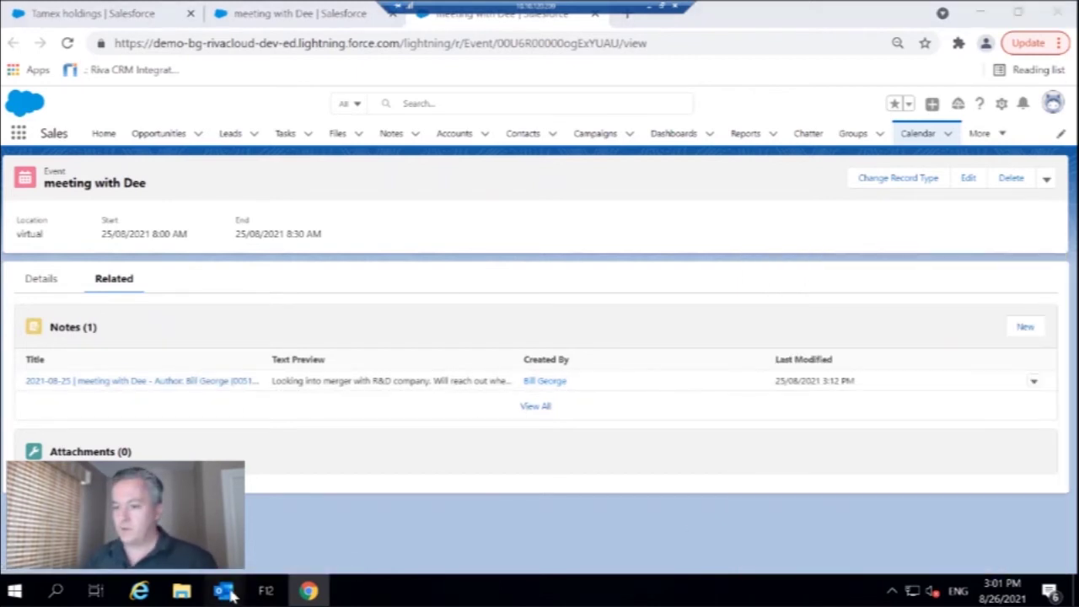
{"action": "mouse_move", "coordinate": [232, 595]}
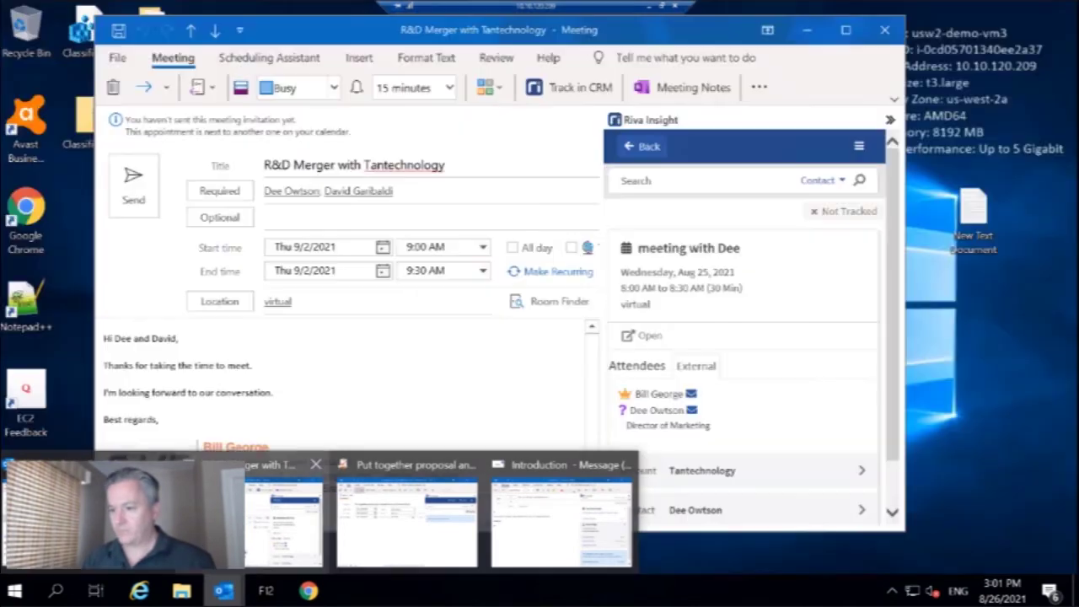
{"action": "left_click", "coordinate": [283, 518]}
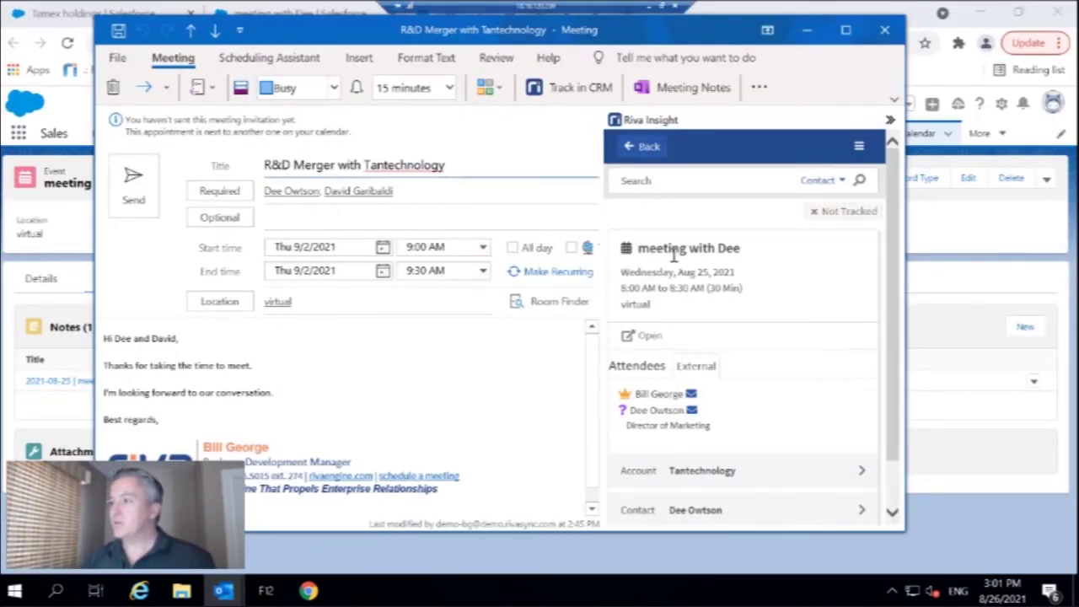
- Go back to the meeting's related records and start tracking the meeting
{"action": "left_click", "coordinate": [640, 149]}
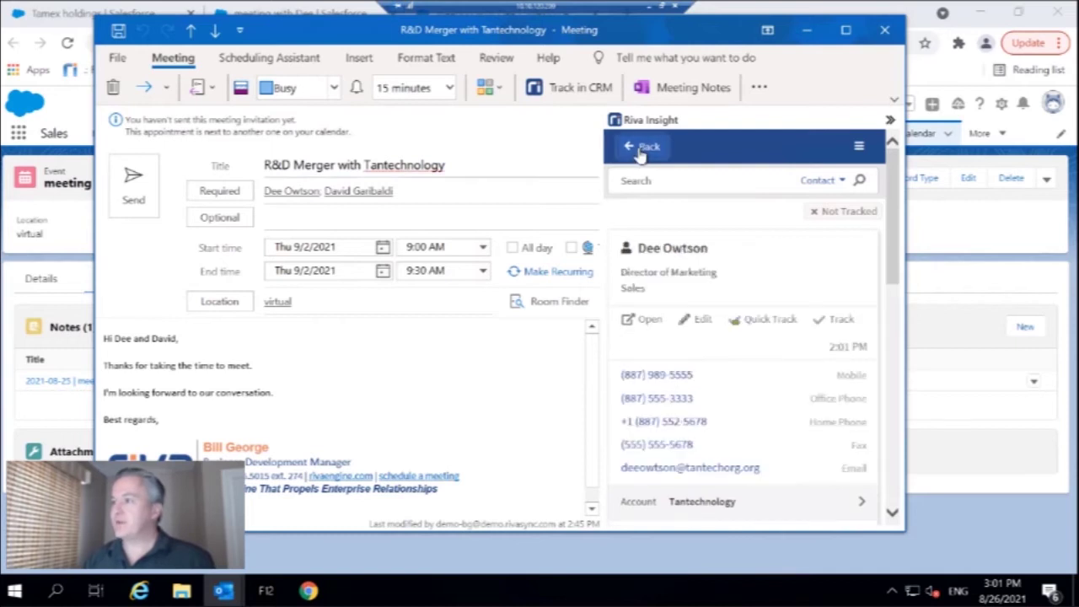
{"action": "left_click", "coordinate": [640, 148]}
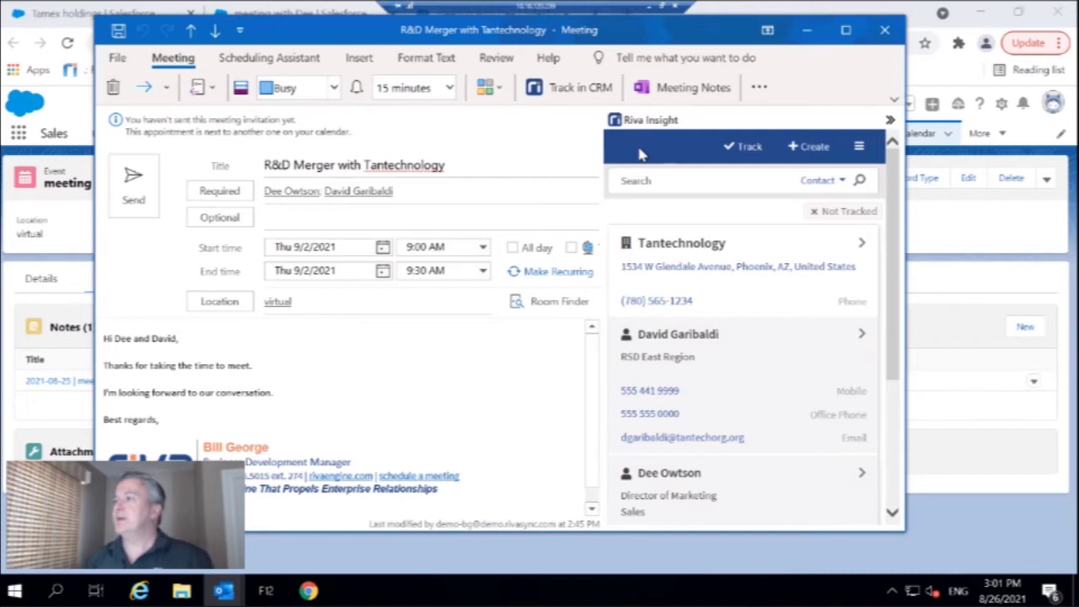
{"action": "left_click", "coordinate": [748, 149]}
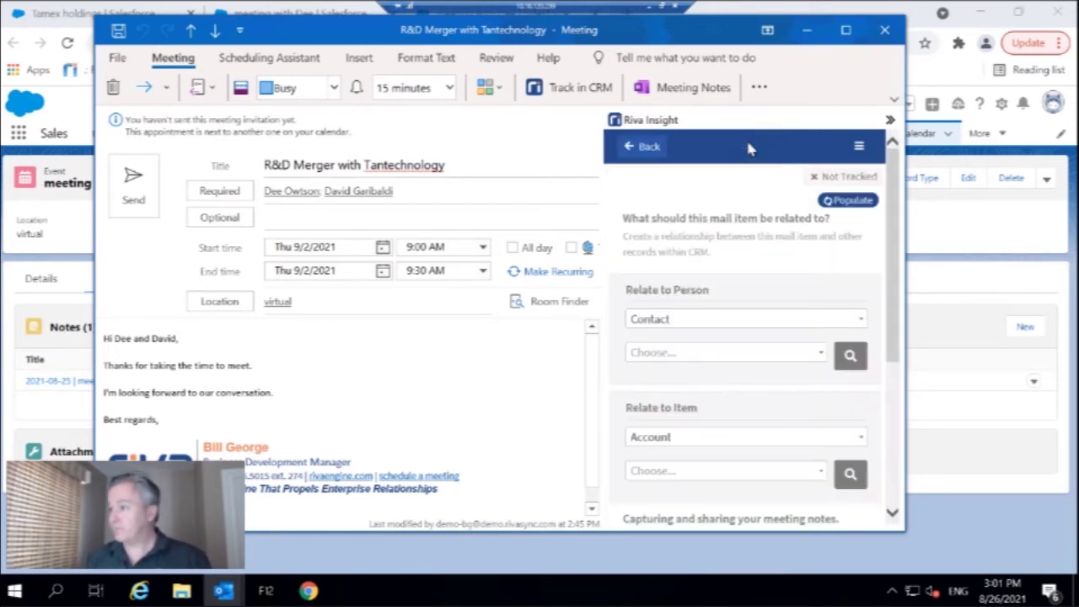
- Relate the meeting to the Director of Marketing contact found by searching 'dee'
{"action": "left_click", "coordinate": [830, 321]}
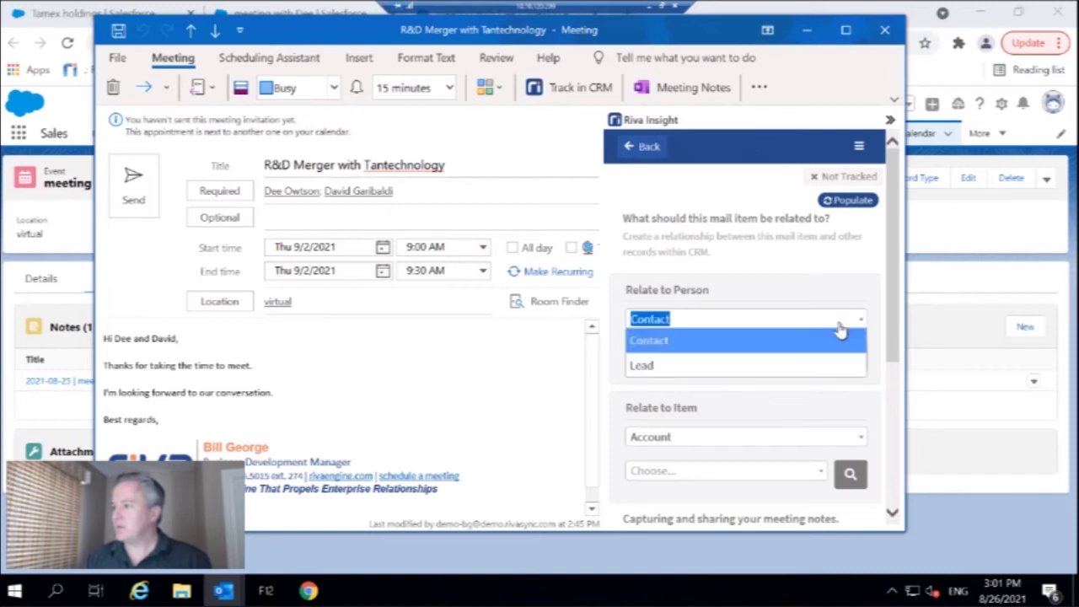
{"action": "left_click", "coordinate": [739, 351]}
{"action": "left_click", "coordinate": [729, 354]}
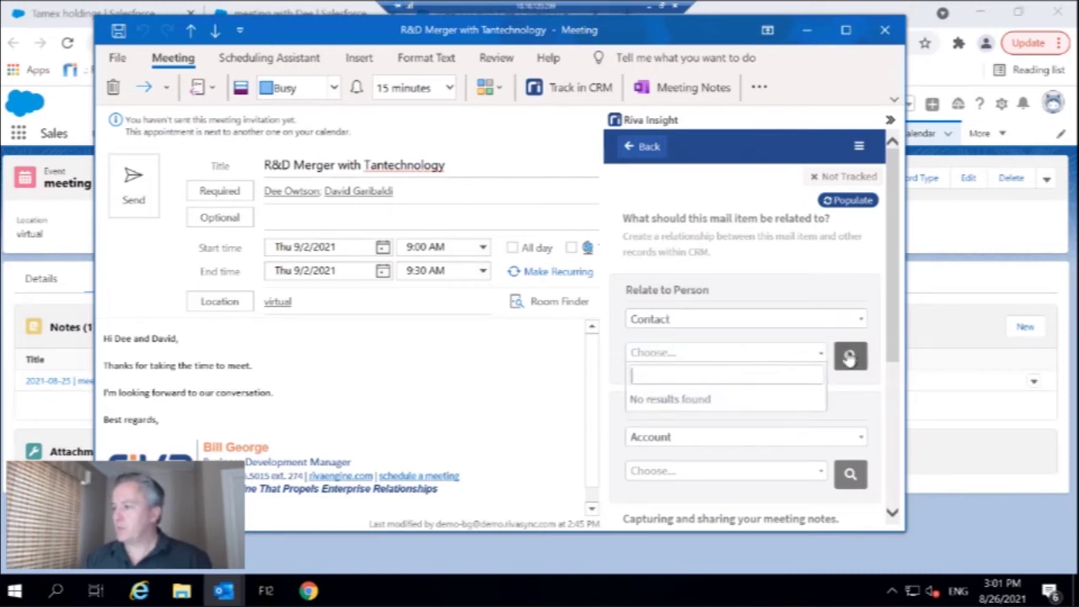
{"action": "left_click", "coordinate": [850, 355]}
{"action": "left_click", "coordinate": [710, 407]}
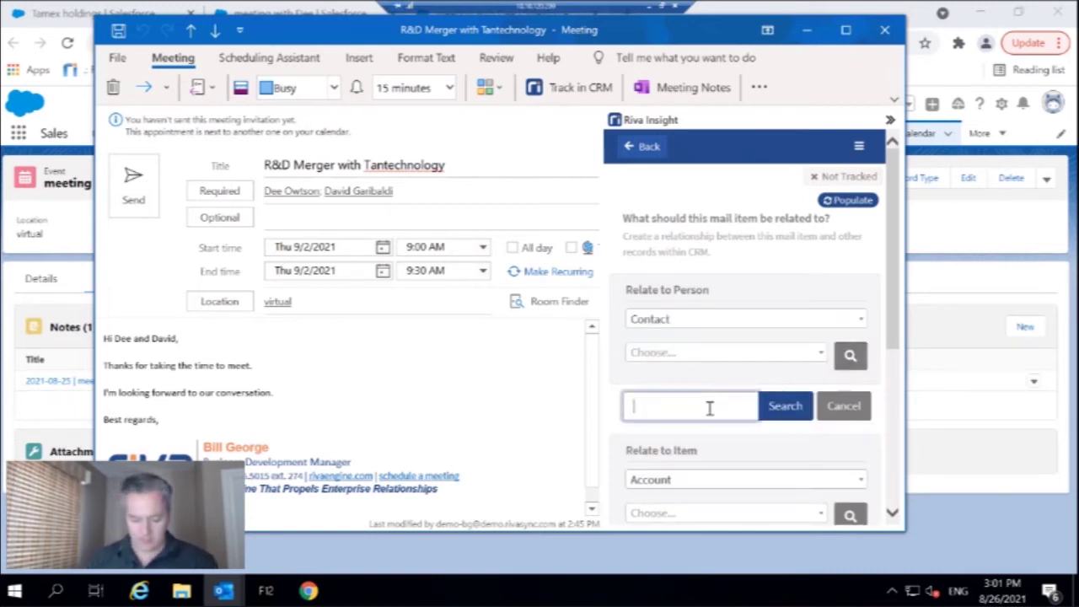
{"action": "type", "text": "dee"}
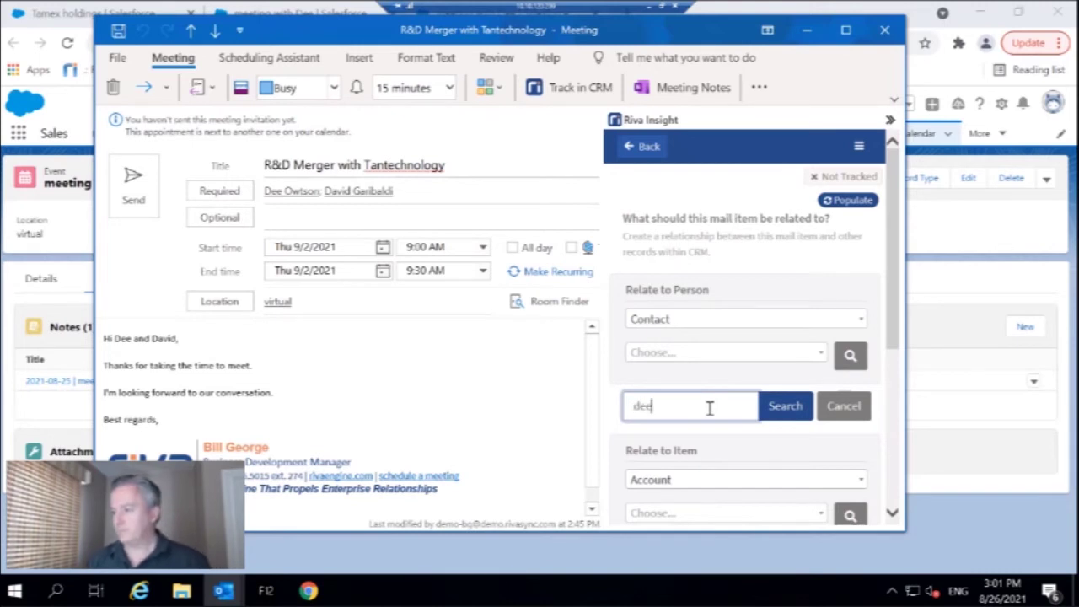
{"action": "key", "text": "Return"}
{"action": "scroll", "coordinate": [678, 438], "scroll_direction": "down", "scroll_amount": 1}
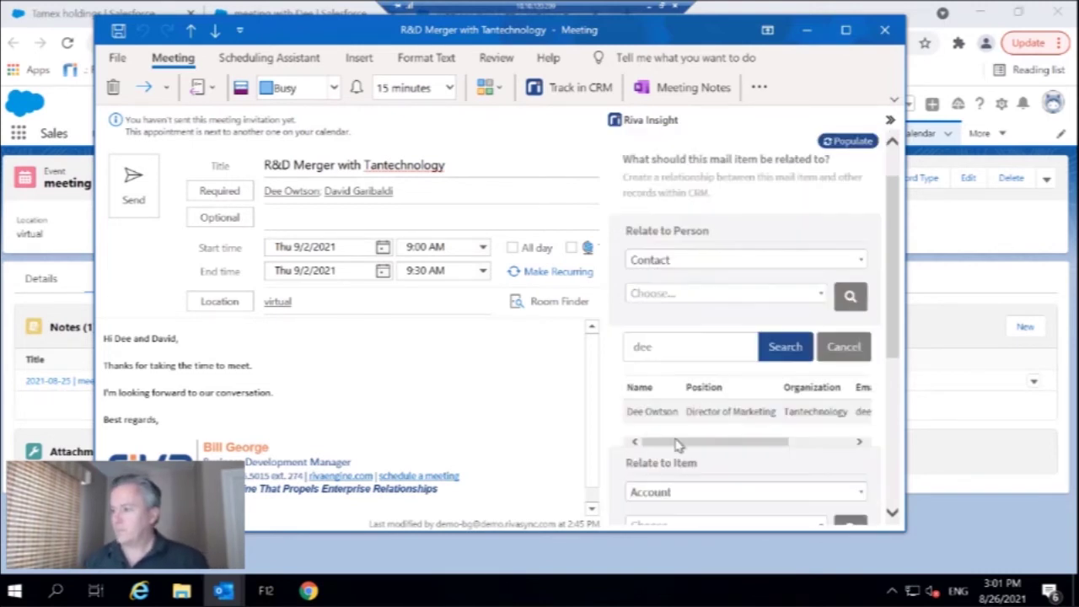
{"action": "left_click", "coordinate": [679, 411]}
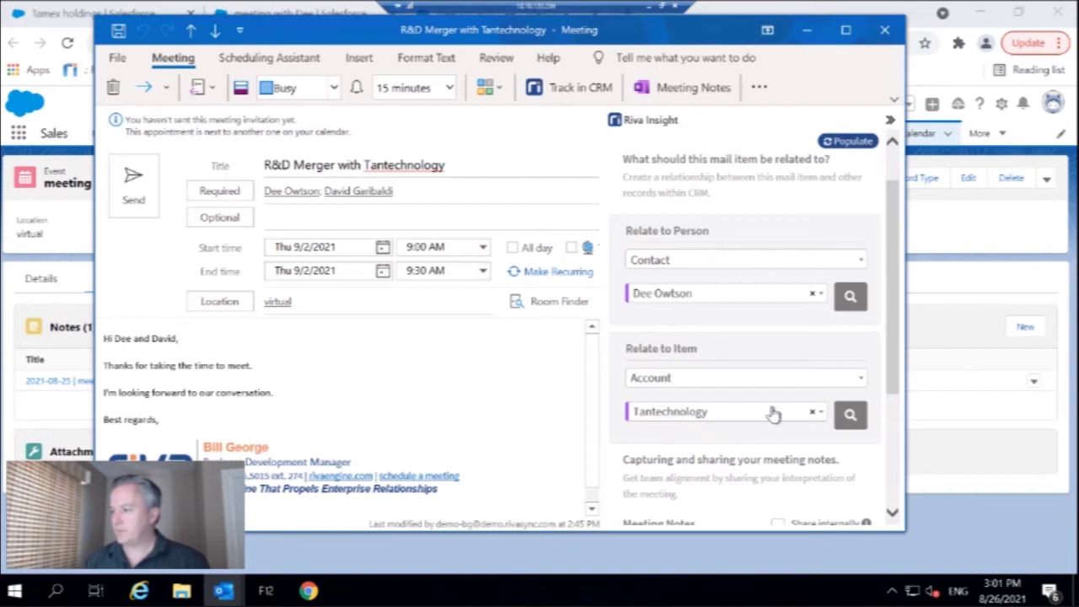
- Relate the meeting to the R & D Partnership opportunity and share notes internally
{"action": "left_click", "coordinate": [839, 379]}
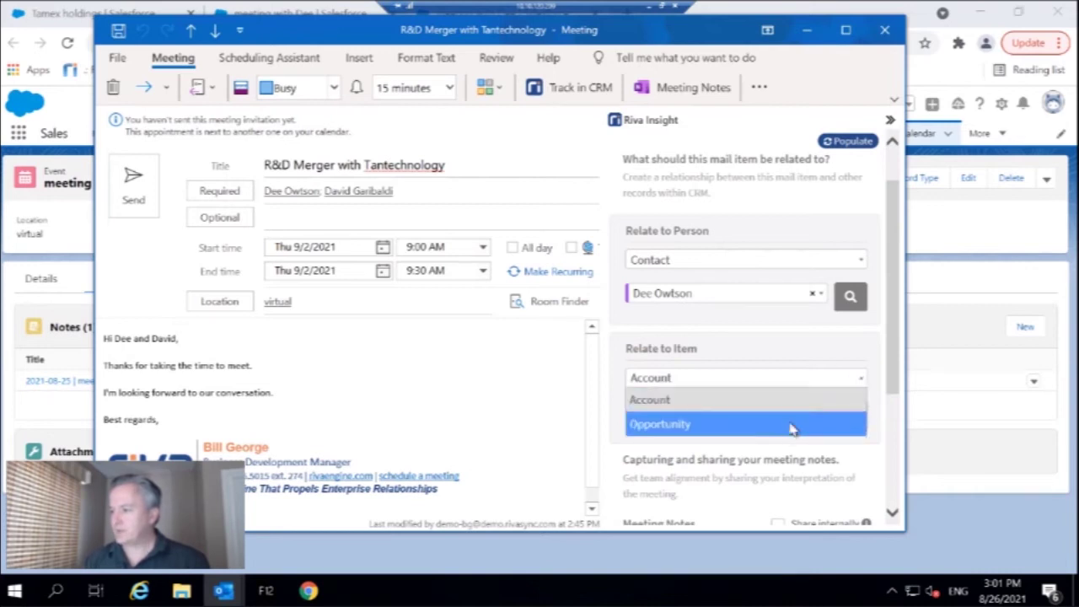
{"action": "left_click", "coordinate": [790, 427]}
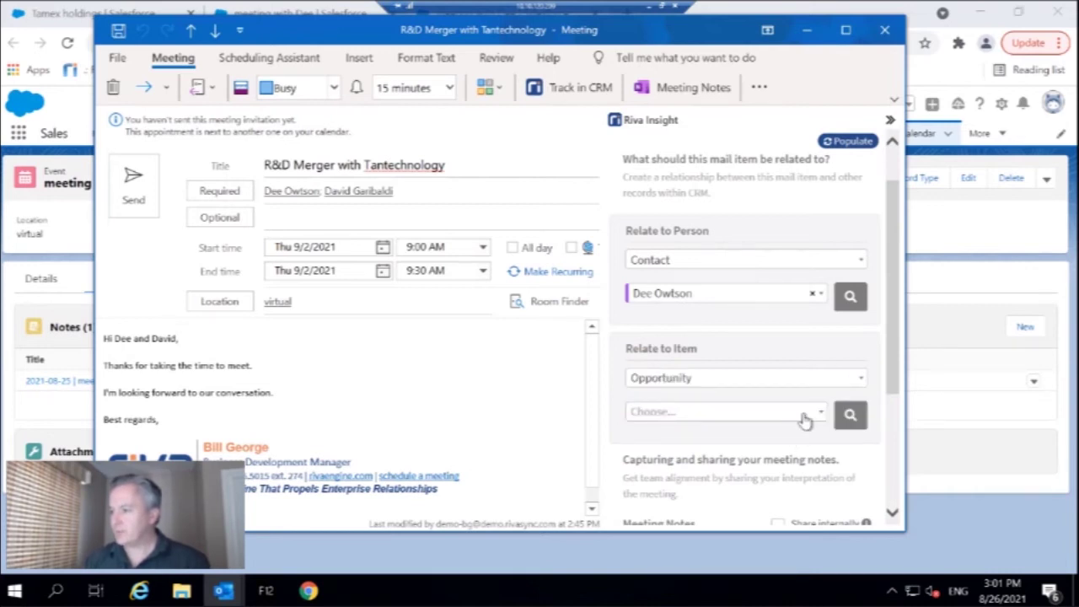
{"action": "left_click", "coordinate": [805, 419]}
{"action": "left_click", "coordinate": [848, 413]}
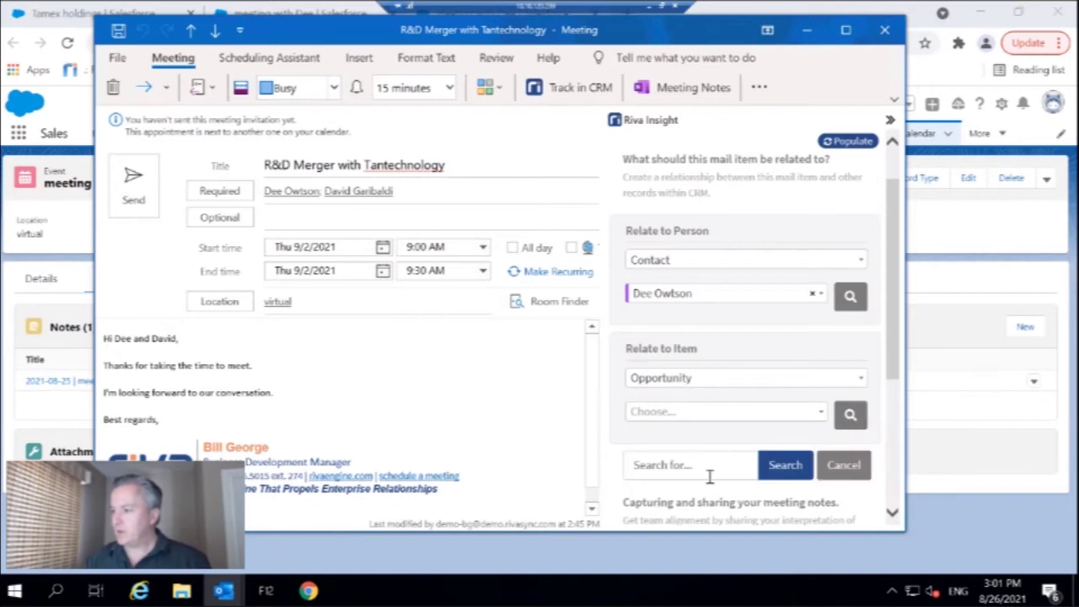
{"action": "left_click", "coordinate": [708, 472]}
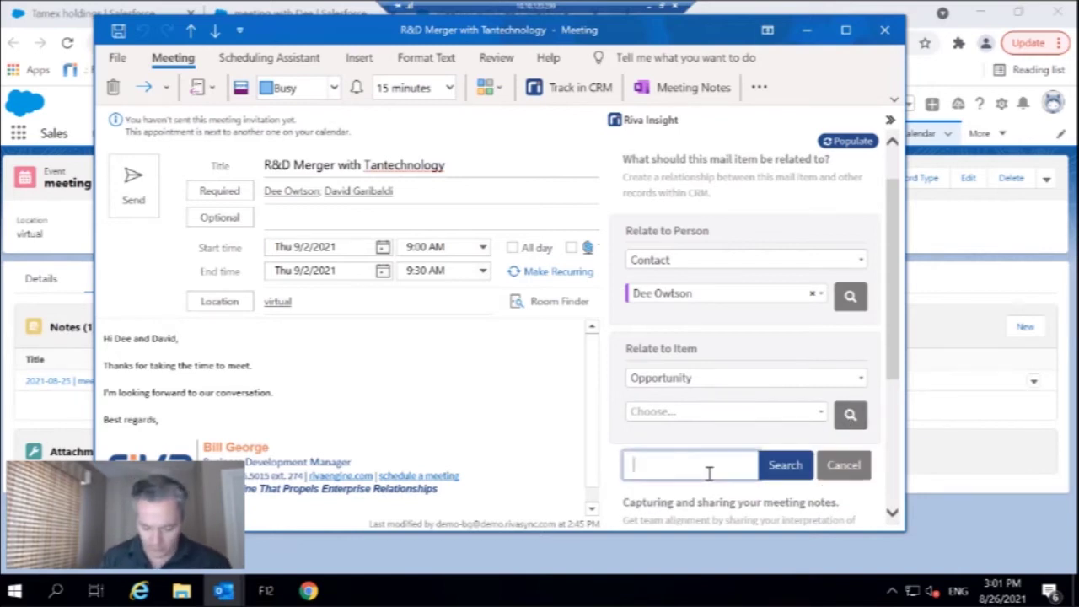
{"action": "type", "text": "R&D"}
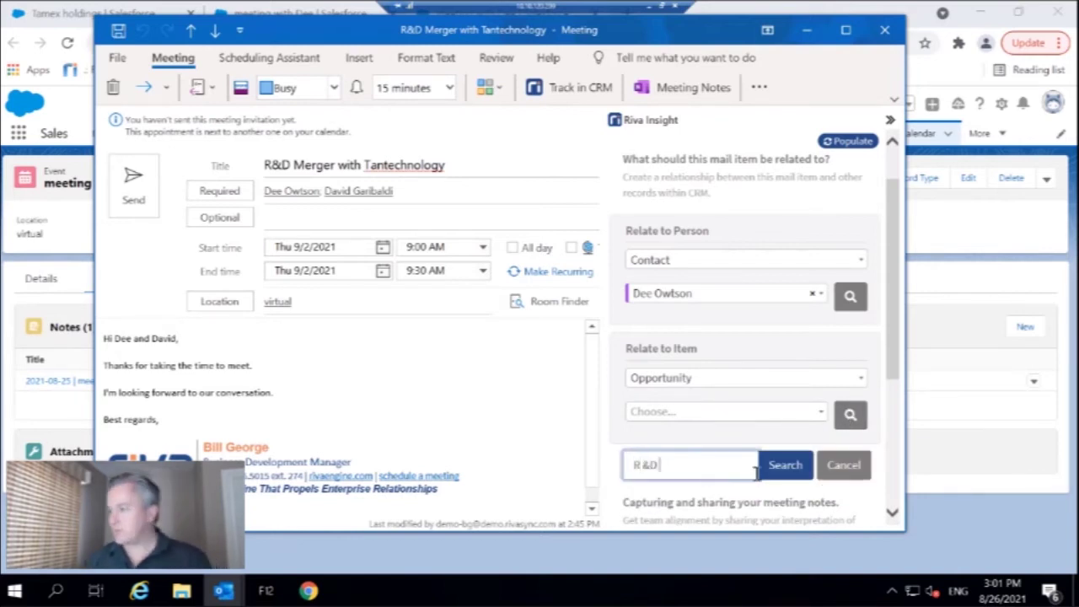
{"action": "left_click", "coordinate": [768, 474]}
{"action": "scroll", "coordinate": [768, 472], "scroll_direction": "down", "scroll_amount": 2}
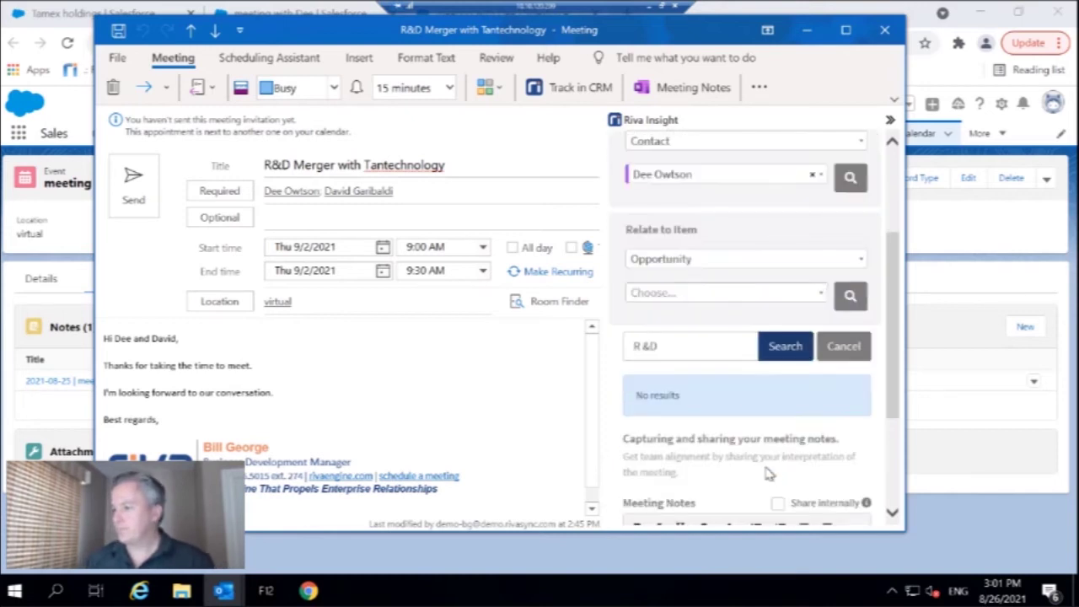
{"action": "left_click", "coordinate": [712, 346]}
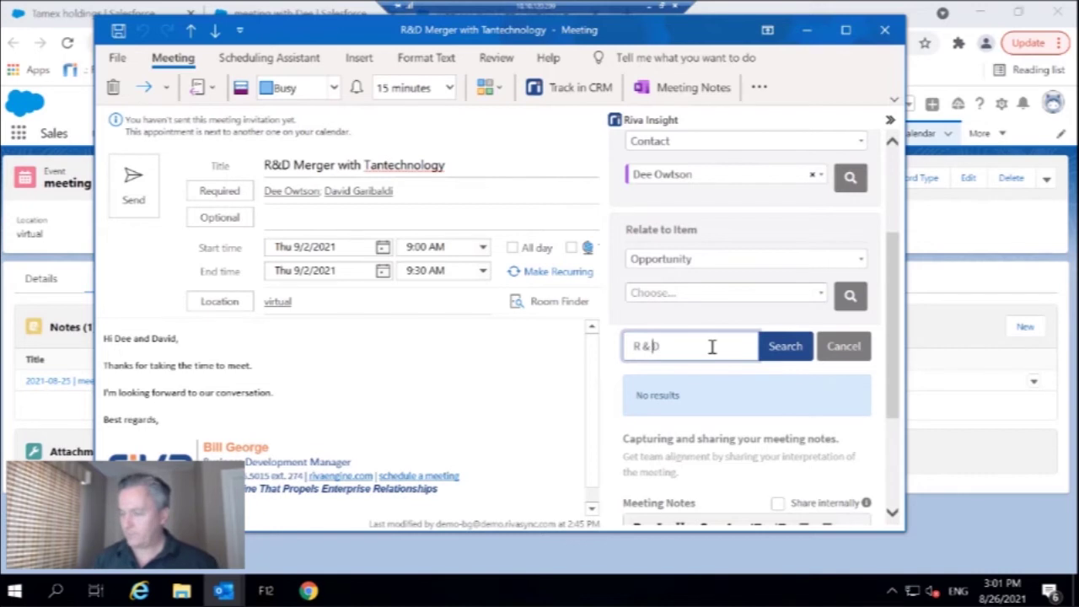
{"action": "left_click", "coordinate": [790, 345]}
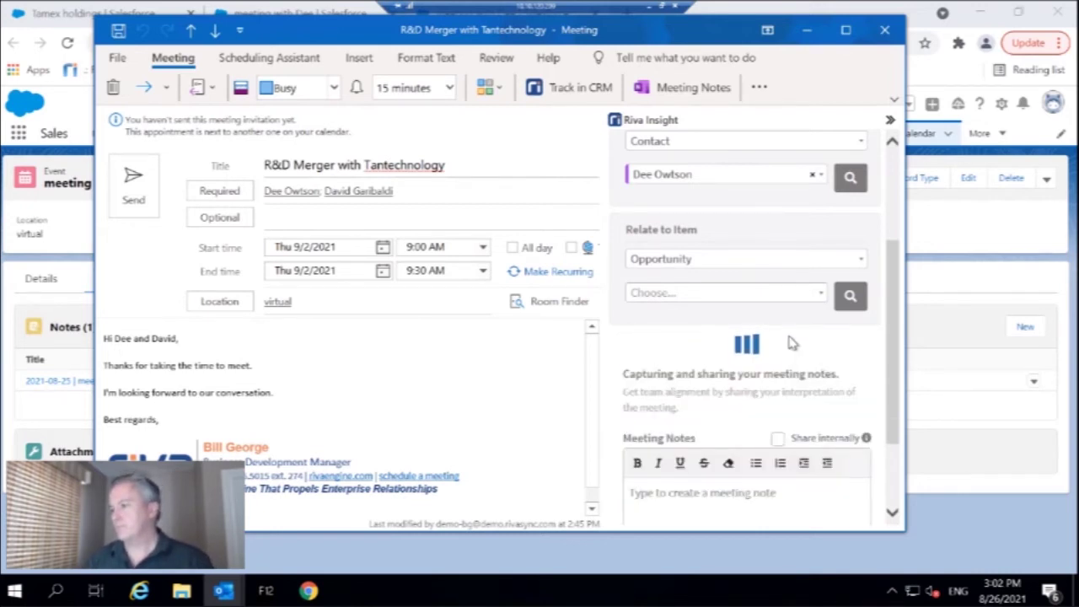
{"action": "scroll", "coordinate": [759, 383], "scroll_direction": "down", "scroll_amount": 3}
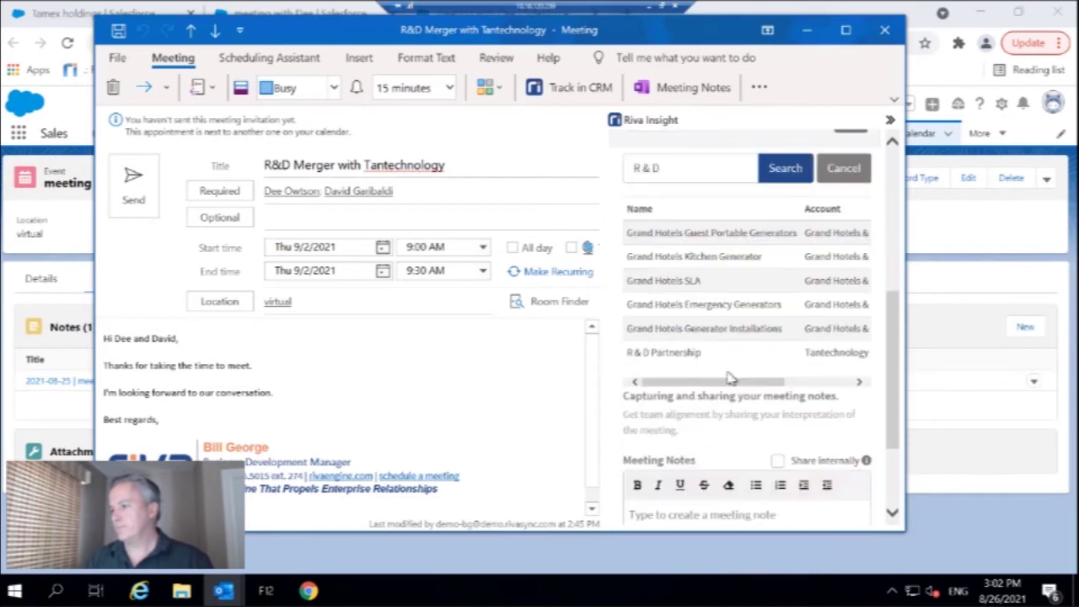
{"action": "left_click", "coordinate": [722, 354]}
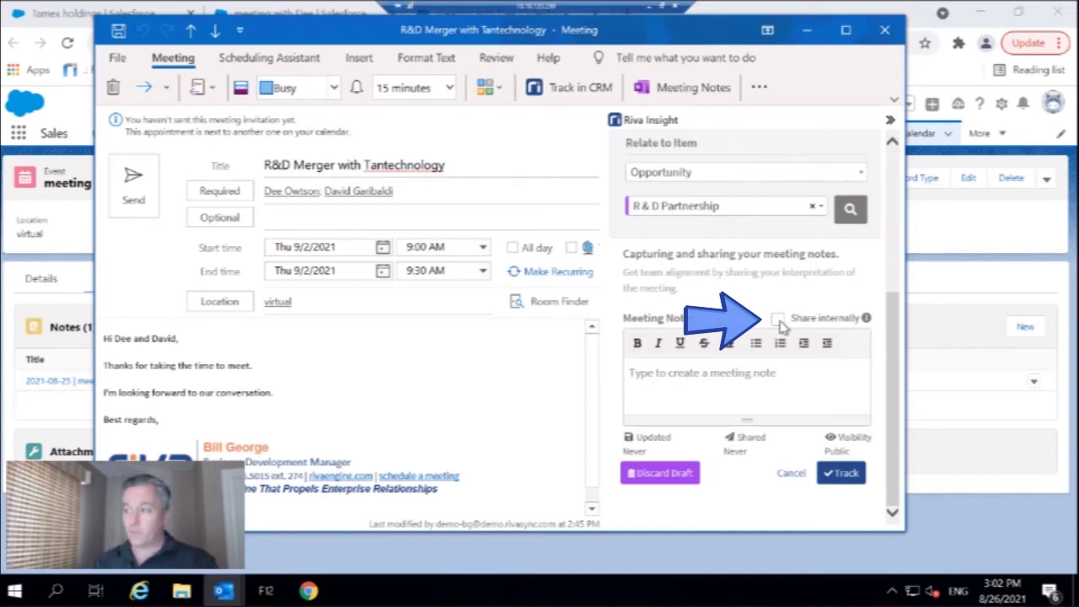
{"action": "left_click", "coordinate": [778, 319]}
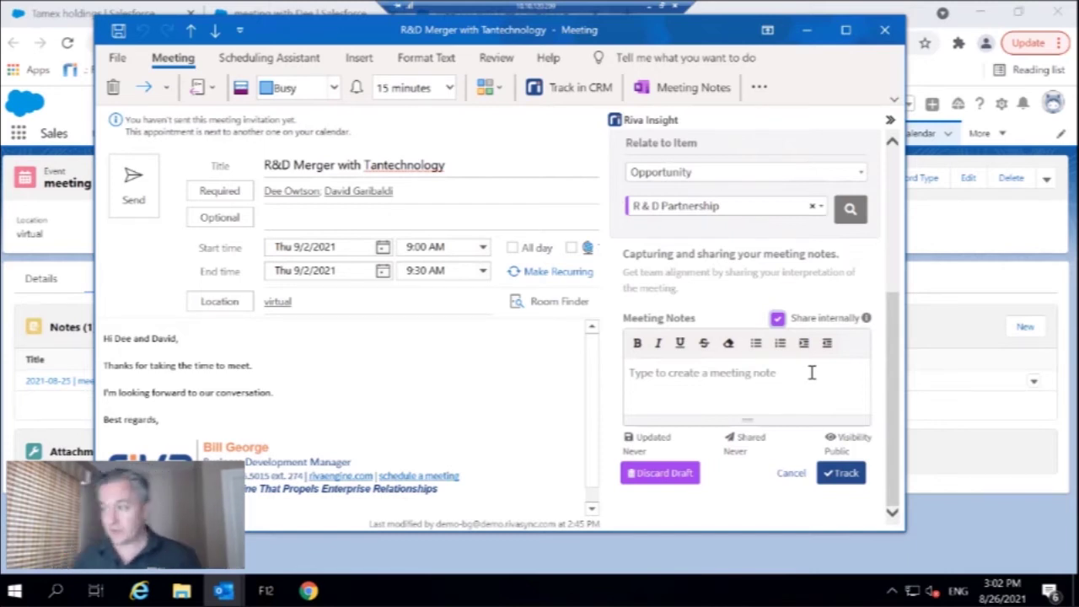
- Add the note 'Meeting went great. They have asked for proposal docs to be sent next week. Set task.' and track the meeting
{"action": "left_click", "coordinate": [811, 371]}
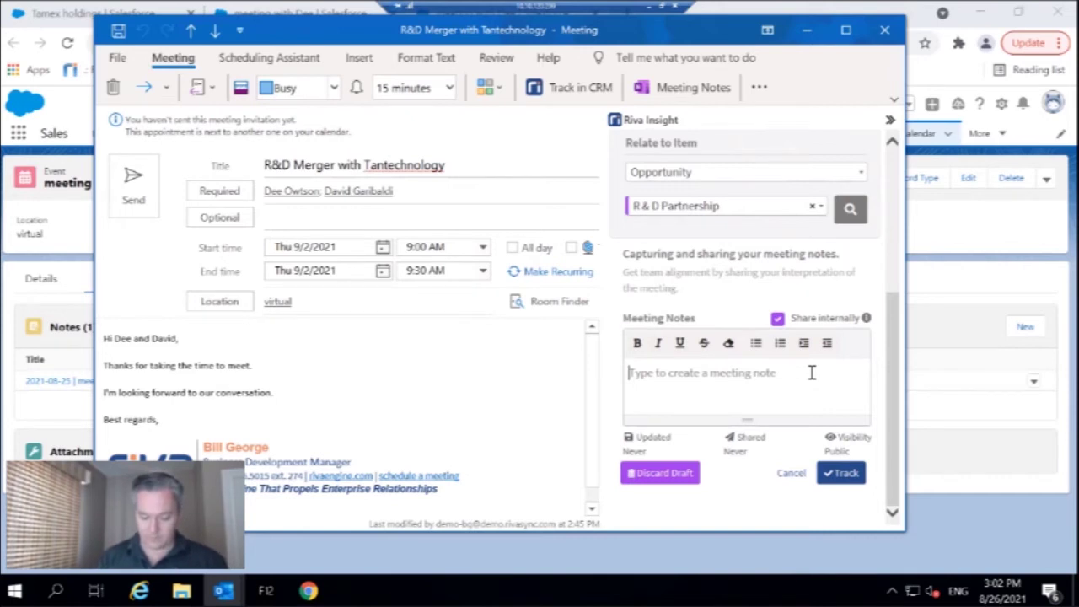
{"action": "type", "text": "Meeting went great. They hav"}
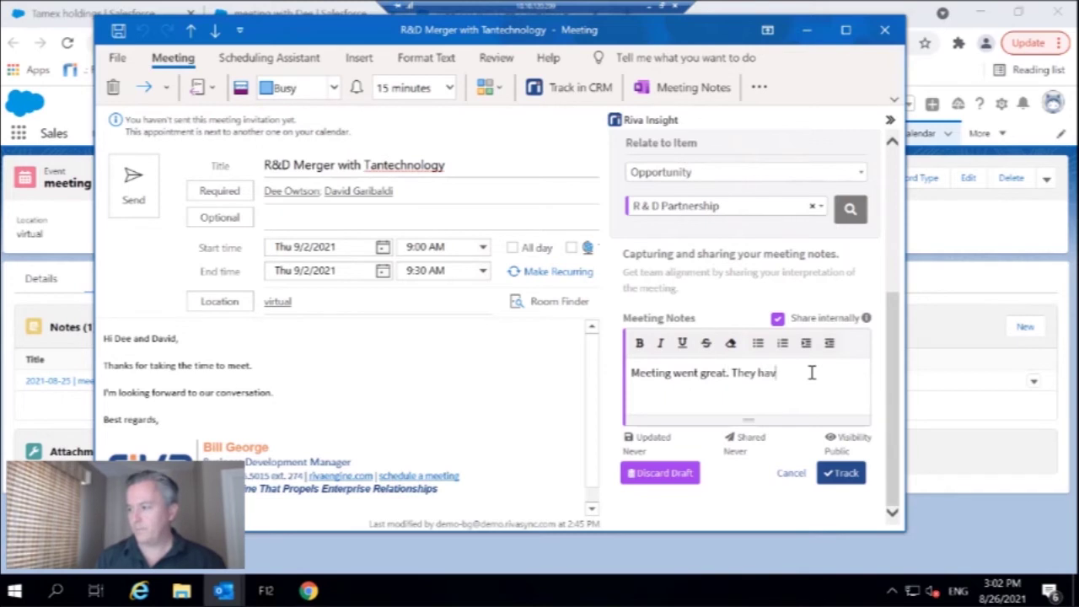
{"action": "type", "text": "e asked for pr"}
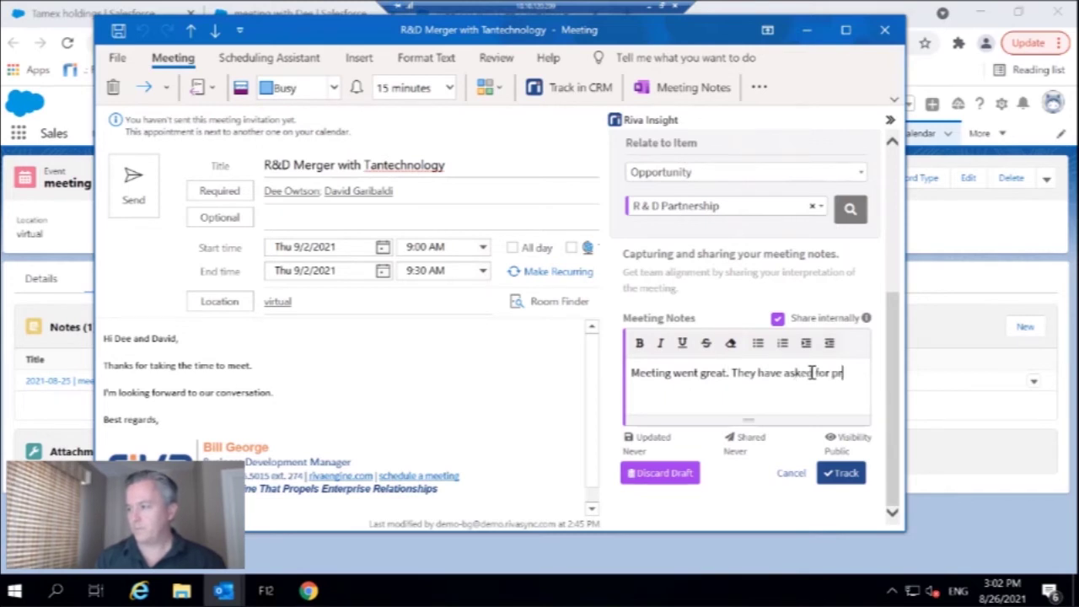
{"action": "type", "text": "oposal docs to b"}
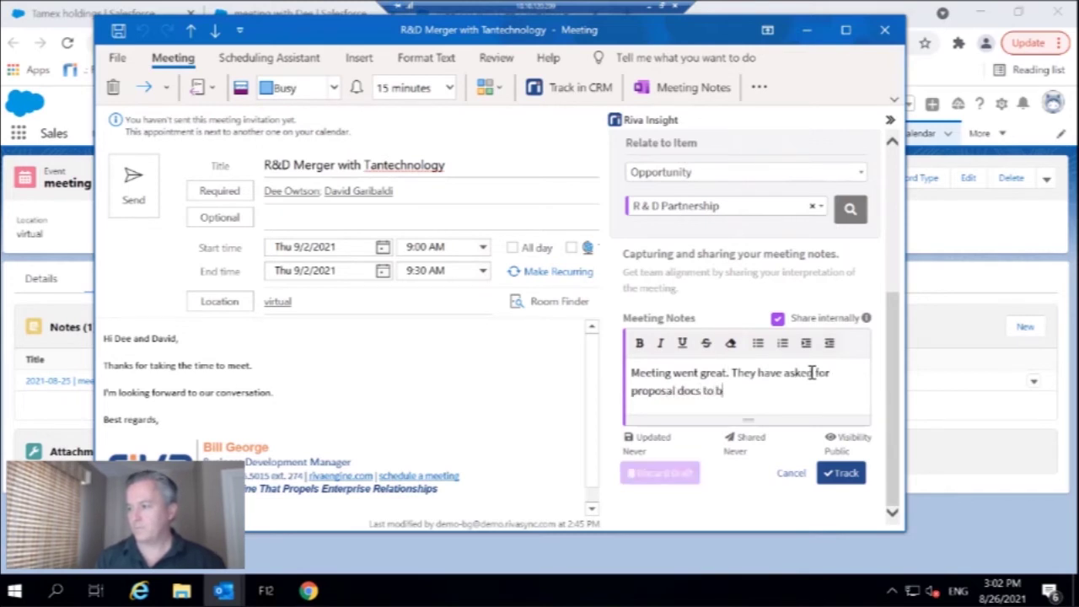
{"action": "type", "text": "e sent next week. "}
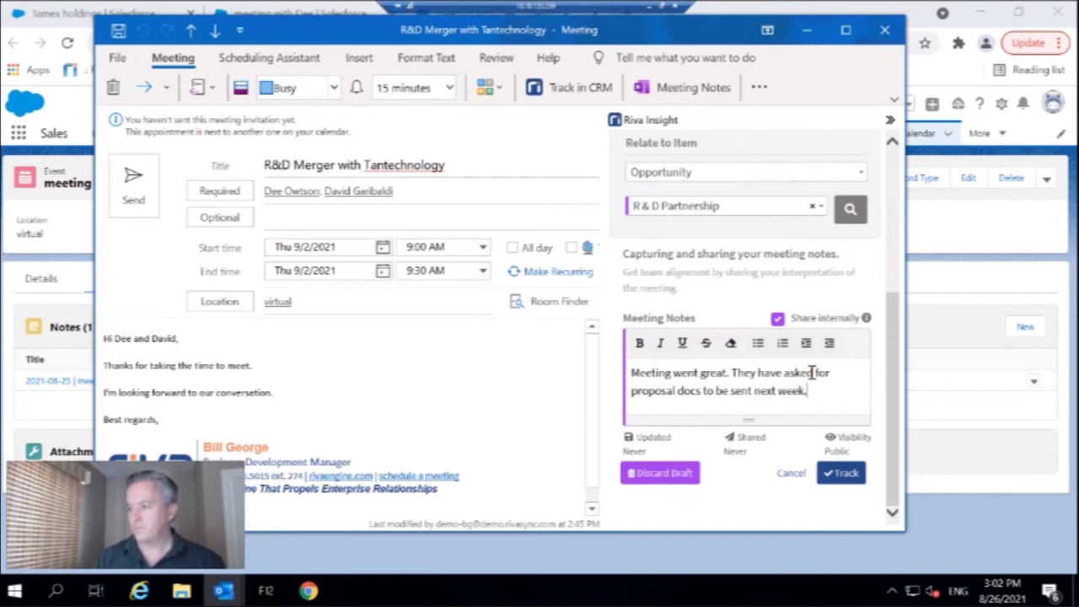
{"action": "type", "text": "Se"}
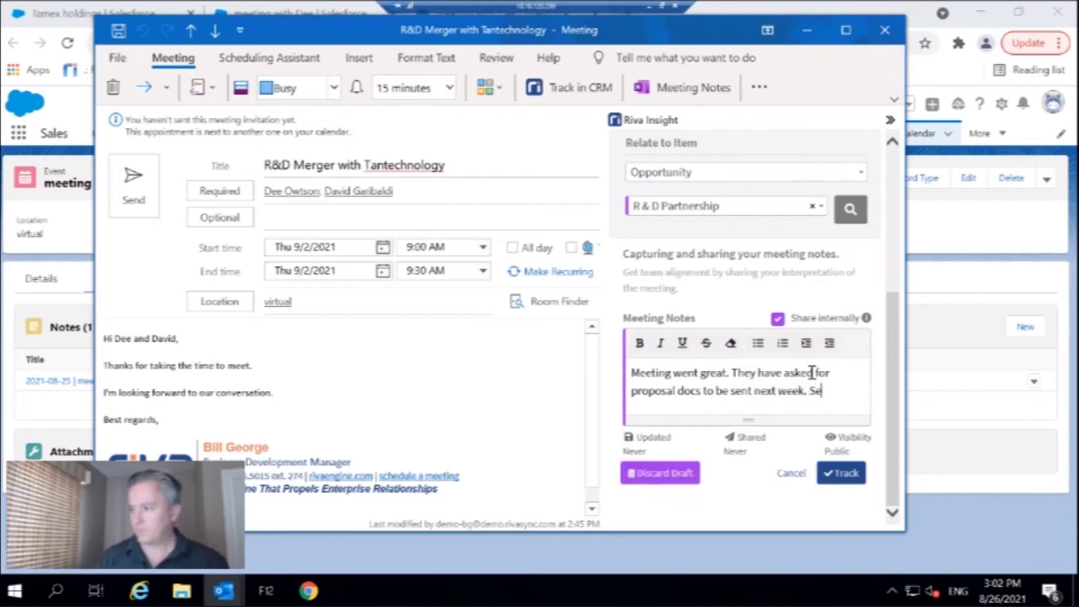
{"action": "type", "text": "t task."}
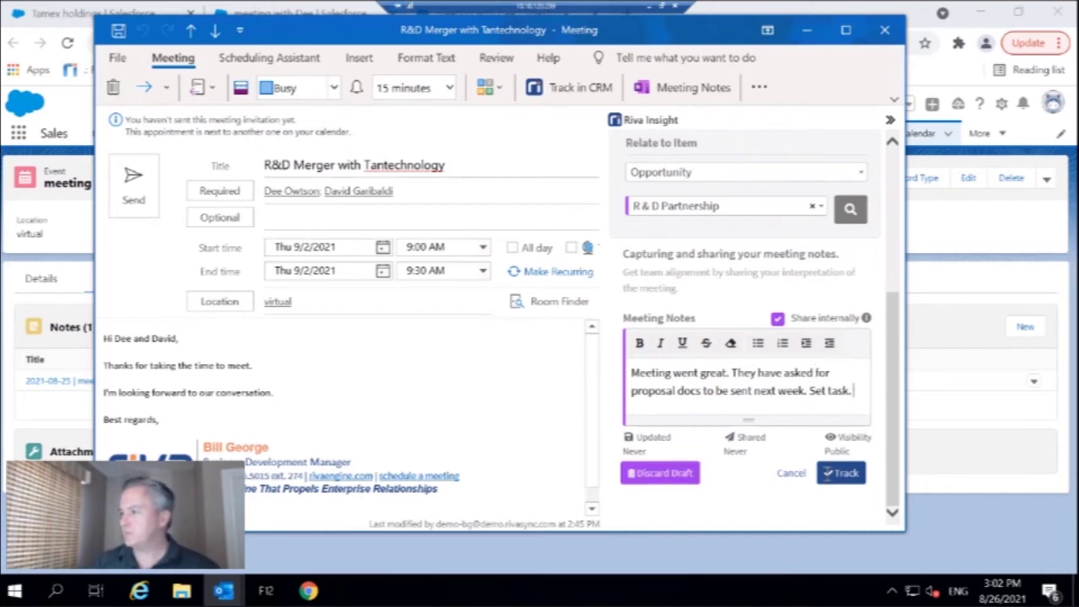
{"action": "left_click", "coordinate": [843, 473]}
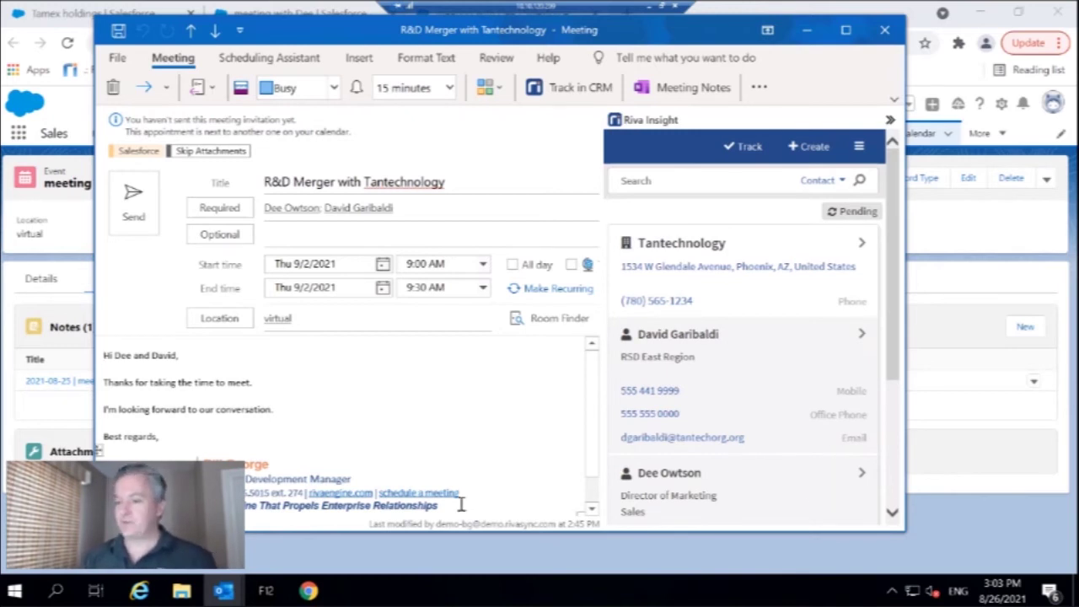
{"action": "mouse_move", "coordinate": [220, 592]}
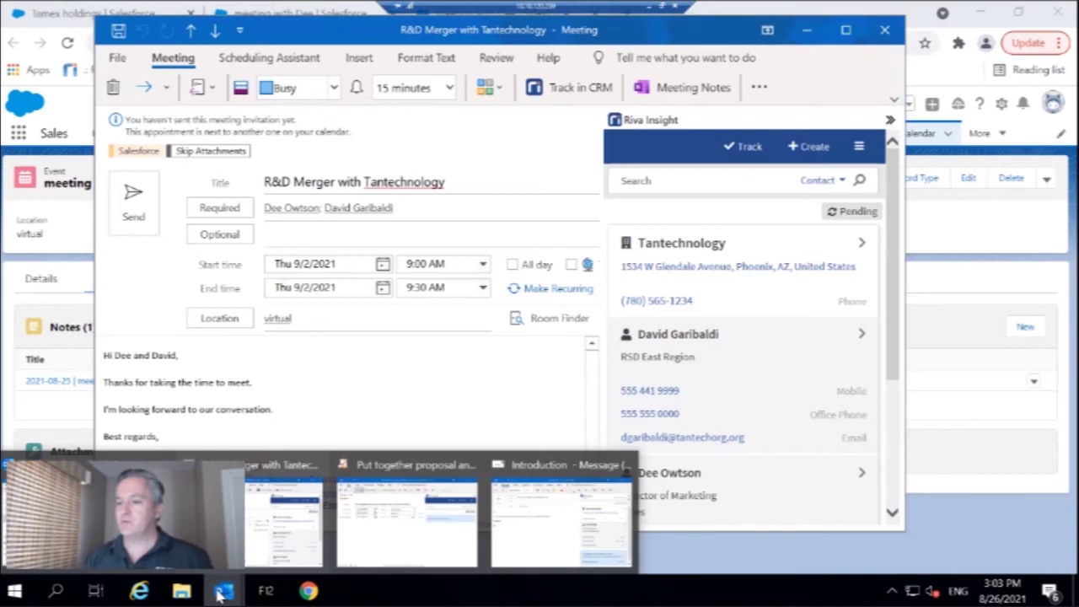
{"action": "left_click", "coordinate": [407, 518]}
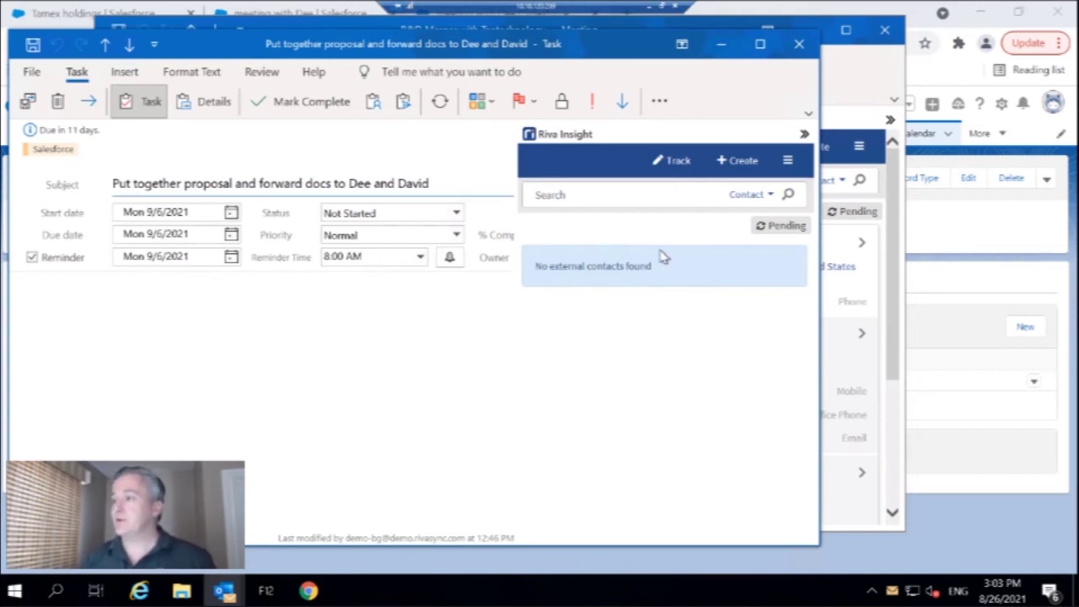
- Track the follow-up task to the contact and R & D Partnership, then switch to the Introduction email
{"action": "left_click", "coordinate": [677, 162]}
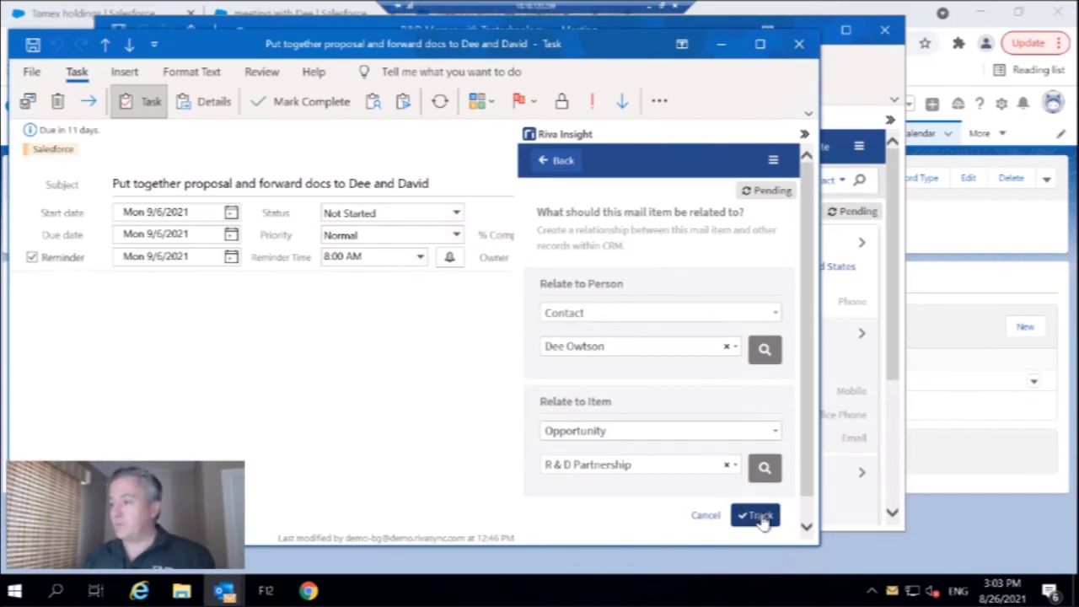
{"action": "left_click", "coordinate": [759, 516]}
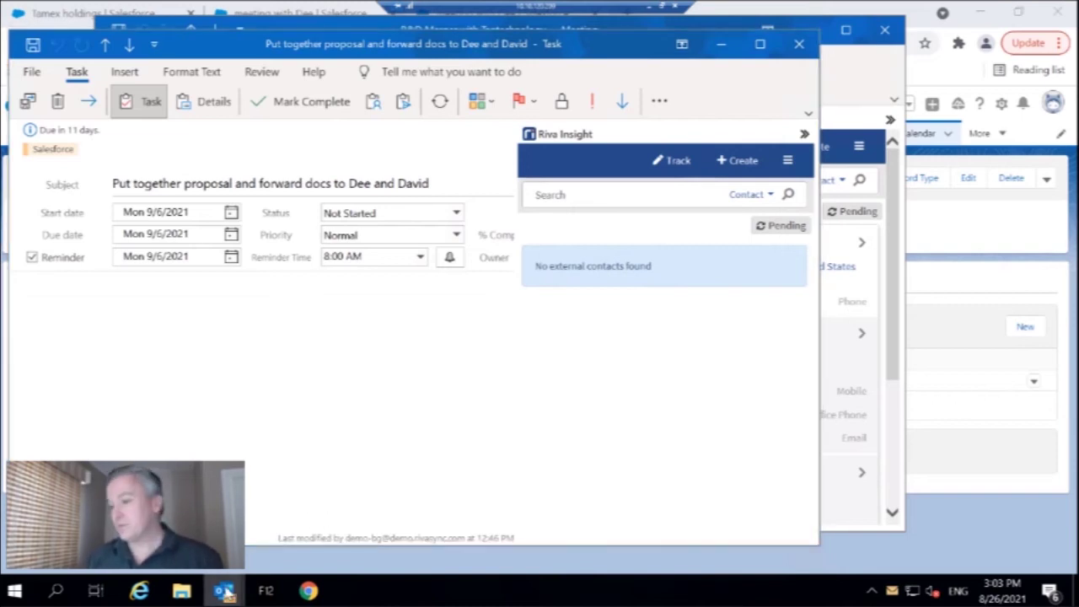
{"action": "mouse_move", "coordinate": [225, 592]}
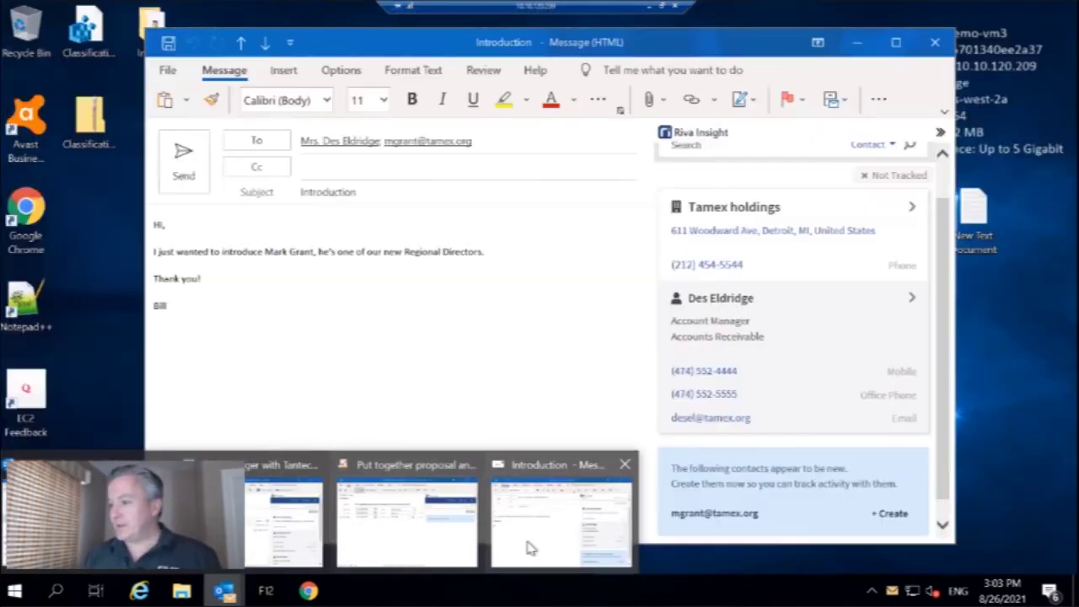
{"action": "left_click", "coordinate": [529, 547]}
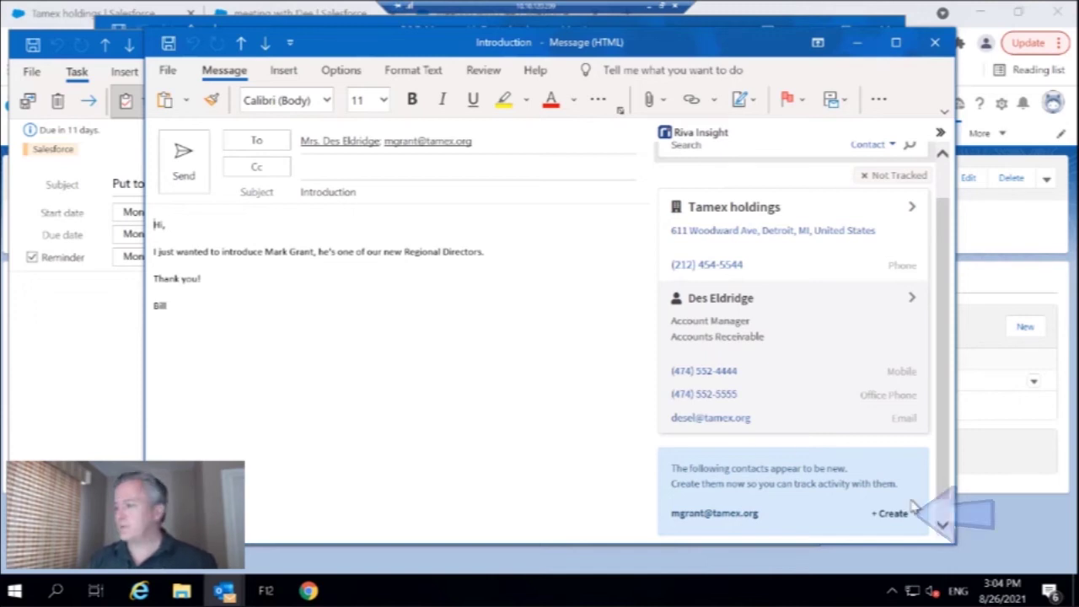
- Show the CRM creation options for the Introduction email's new recipient
{"action": "left_click", "coordinate": [890, 518]}
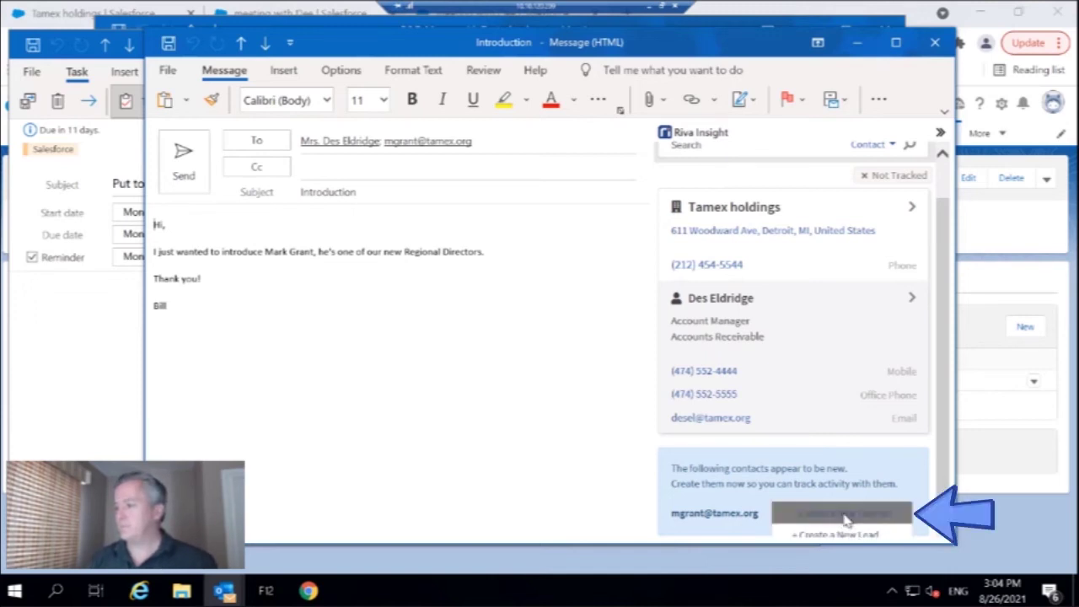
- Start a new contact with the recipient's first and last name, linked to Tamex holdings
{"action": "left_click", "coordinate": [844, 524]}
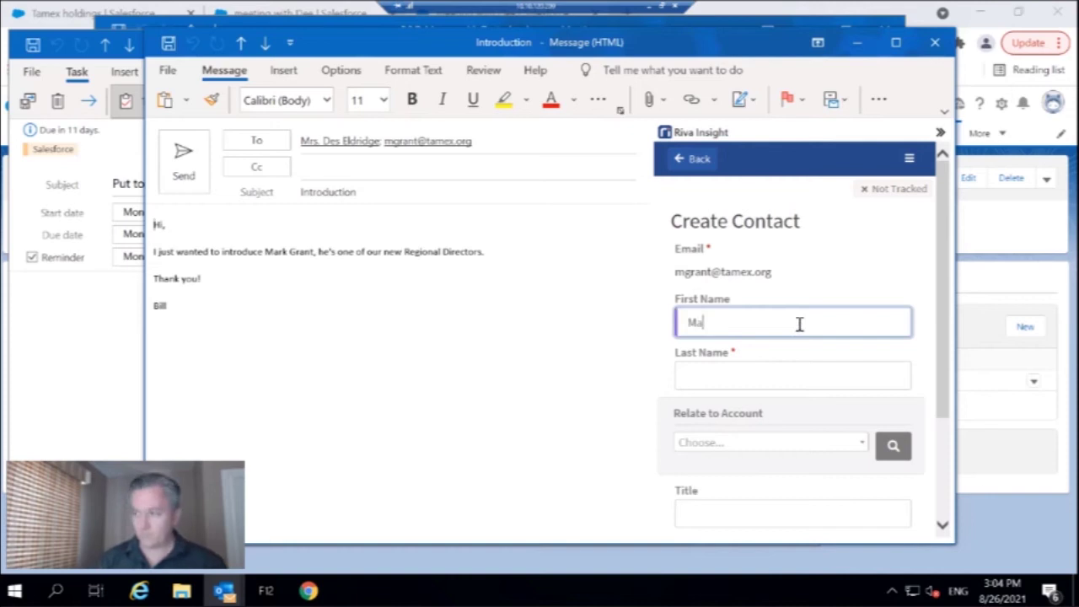
{"action": "key", "text": "Tab"}
{"action": "key", "text": "Tab"}
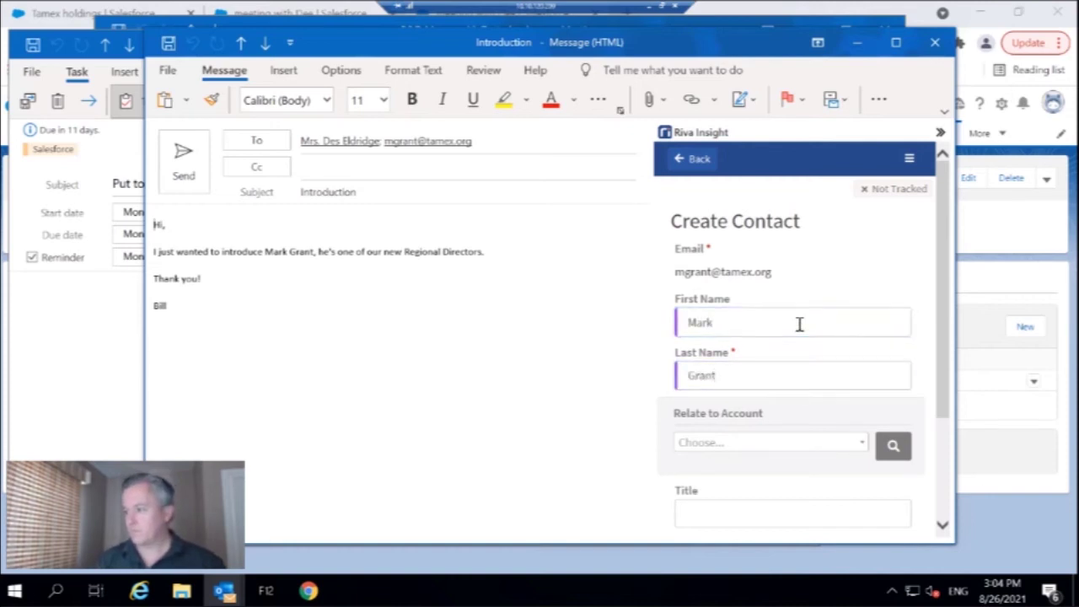
{"action": "left_click", "coordinate": [892, 446]}
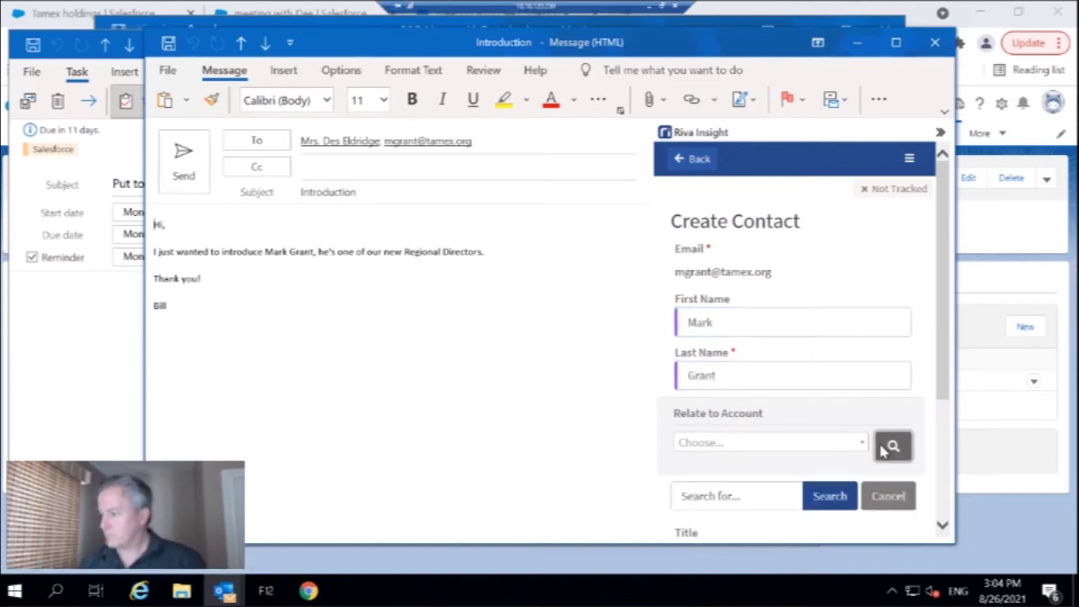
{"action": "left_click", "coordinate": [770, 500]}
{"action": "type", "text": "Tamex"}
{"action": "key", "text": "Return"}
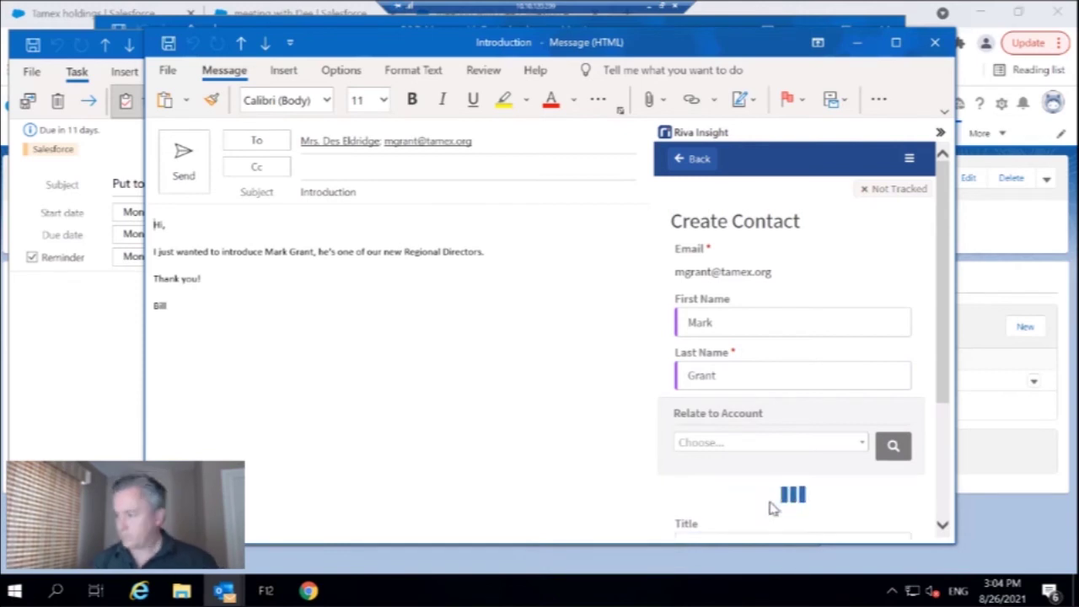
- Give the contact title Regional Director, add business and mobile phone numbers, and create it
{"action": "left_click", "coordinate": [784, 452]}
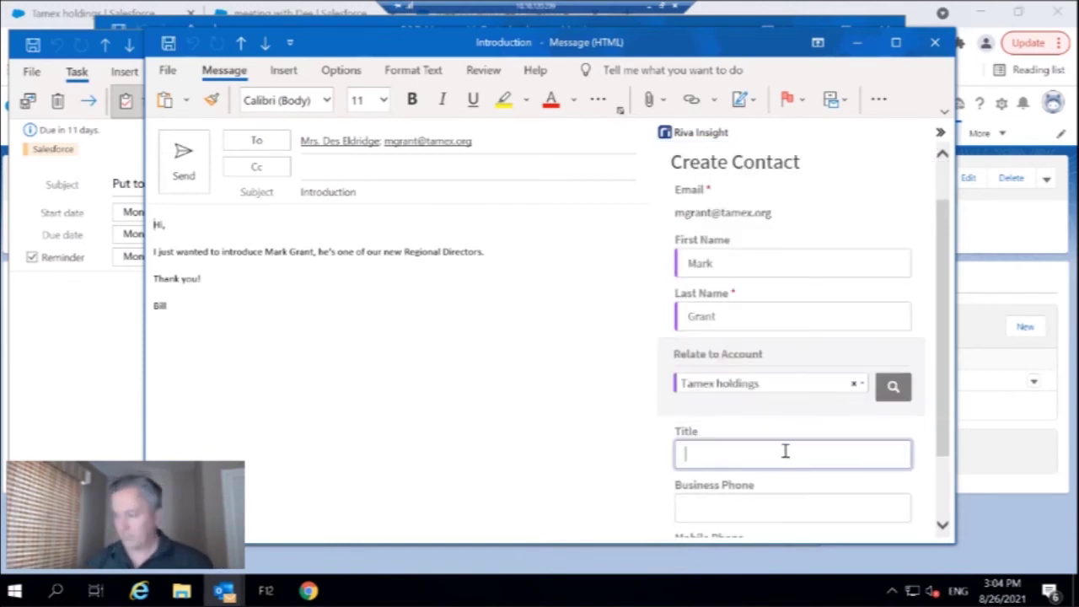
{"action": "type", "text": "Regional Dir"}
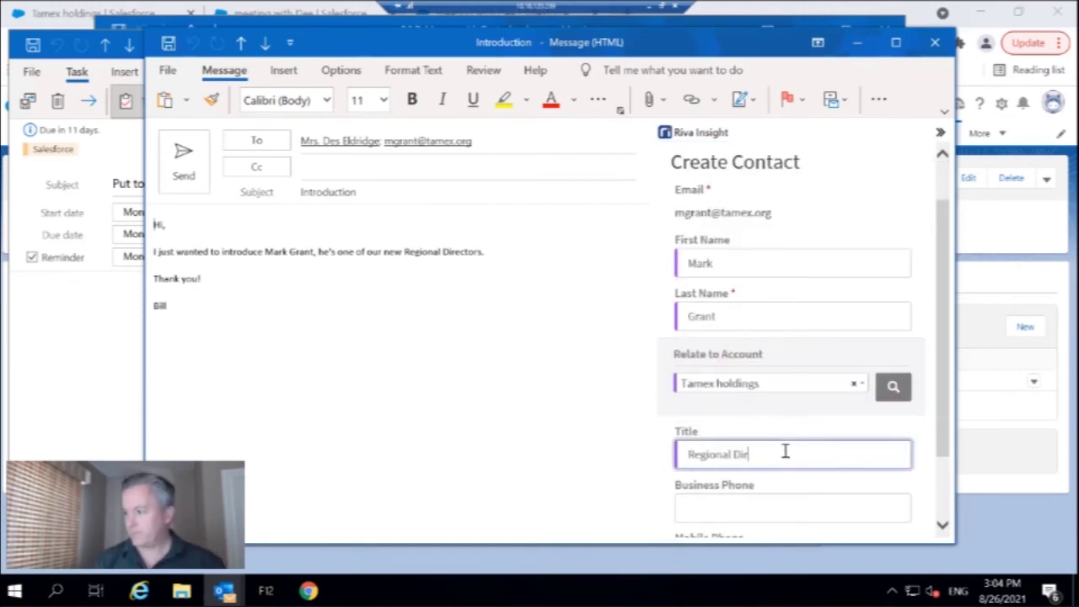
{"action": "type", "text": "ector"}
{"action": "key", "text": "Tab"}
{"action": "type", "text": "555 7"}
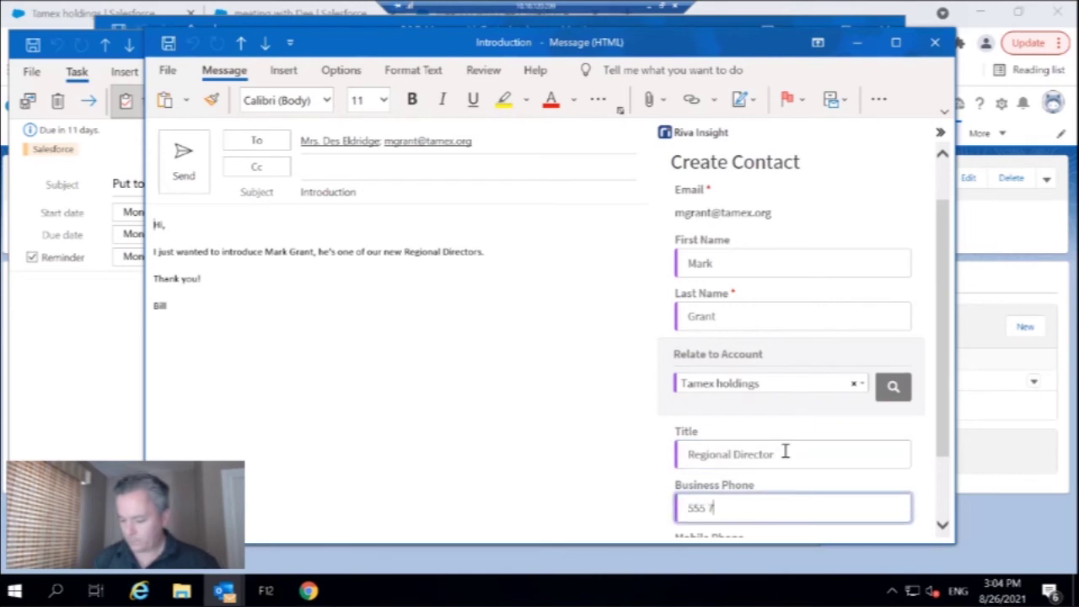
{"action": "type", "text": "77 1111"}
{"action": "key", "text": "Tab"}
{"action": "type", "text": "555 666"}
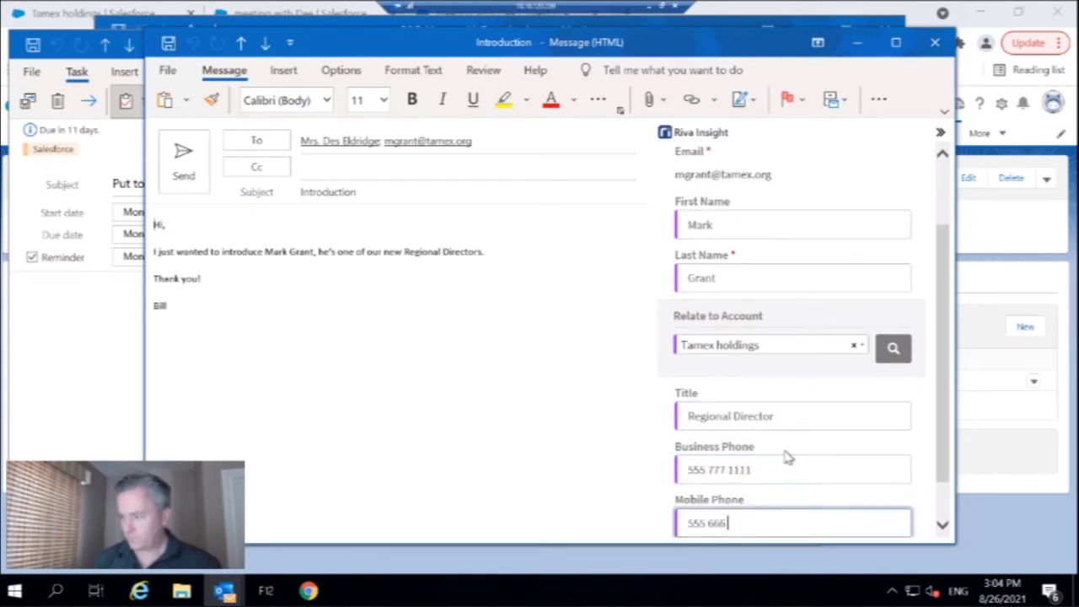
{"action": "type", "text": " 8888"}
{"action": "scroll", "coordinate": [785, 455], "scroll_direction": "down", "scroll_amount": 1}
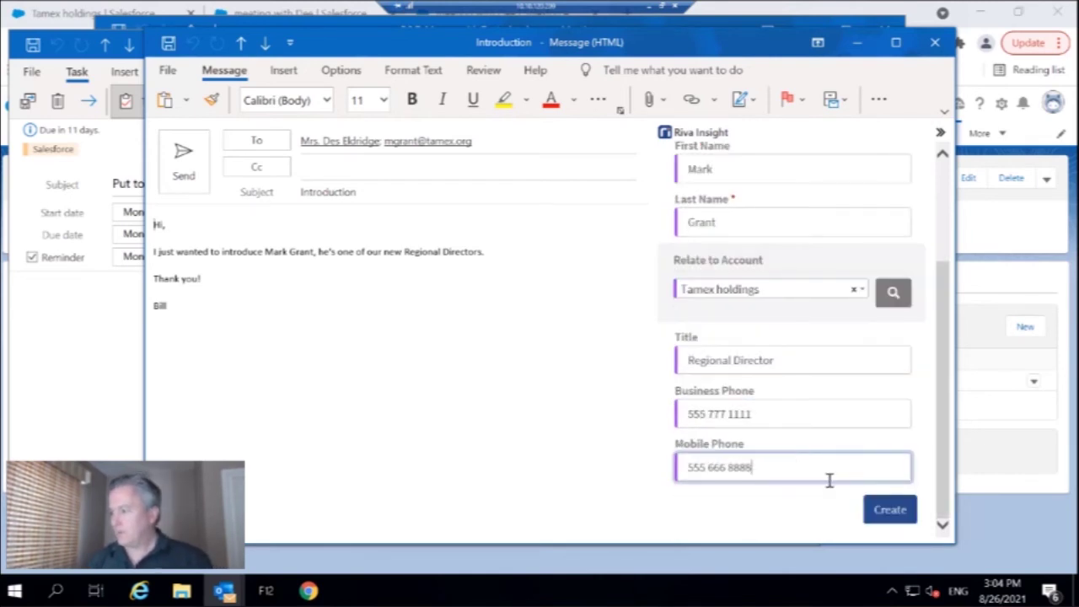
{"action": "left_click", "coordinate": [898, 514]}
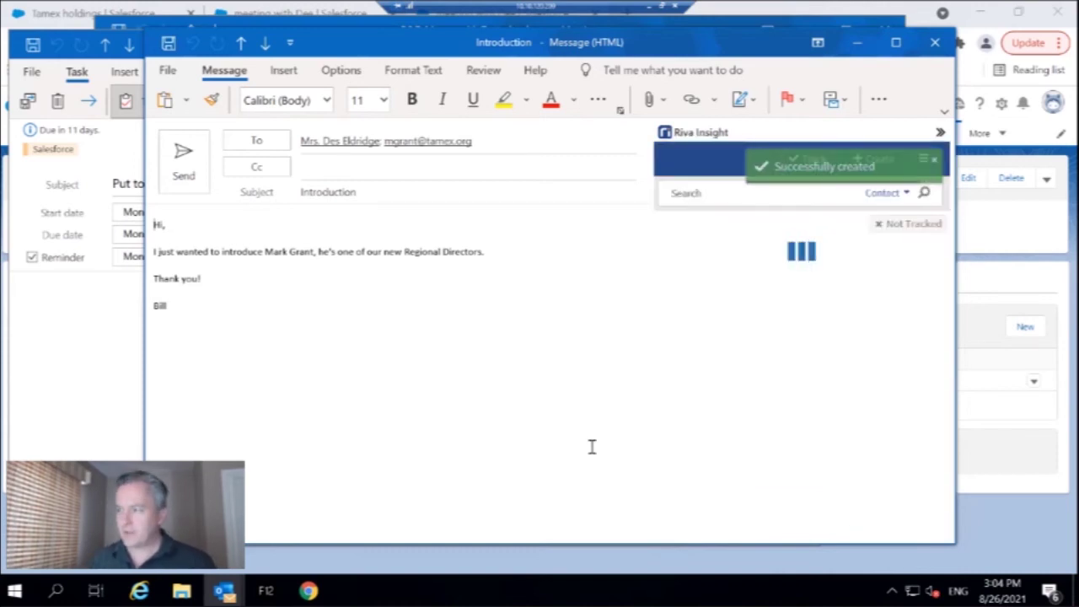